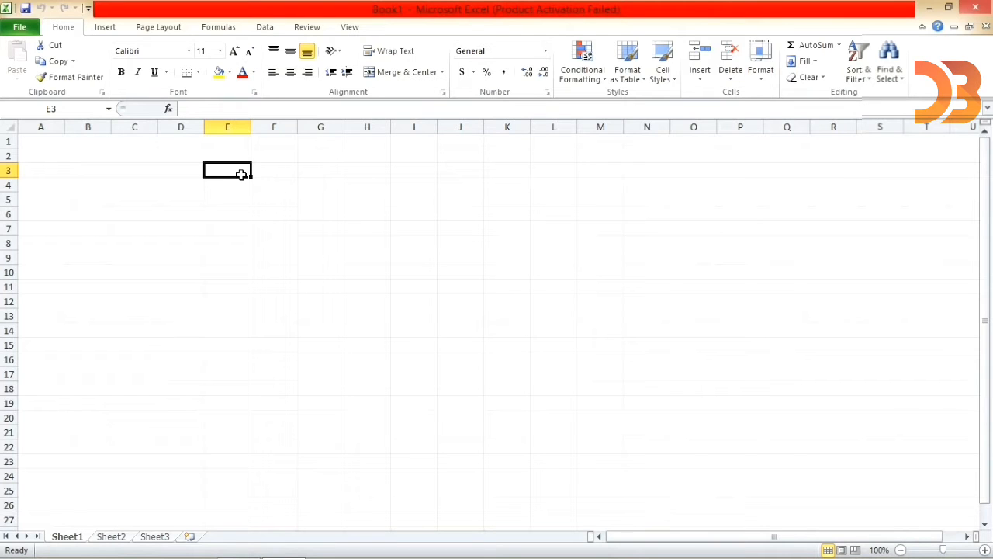
Step: Enter the title "Ware House Stock's" in cell E3
type("Wa")
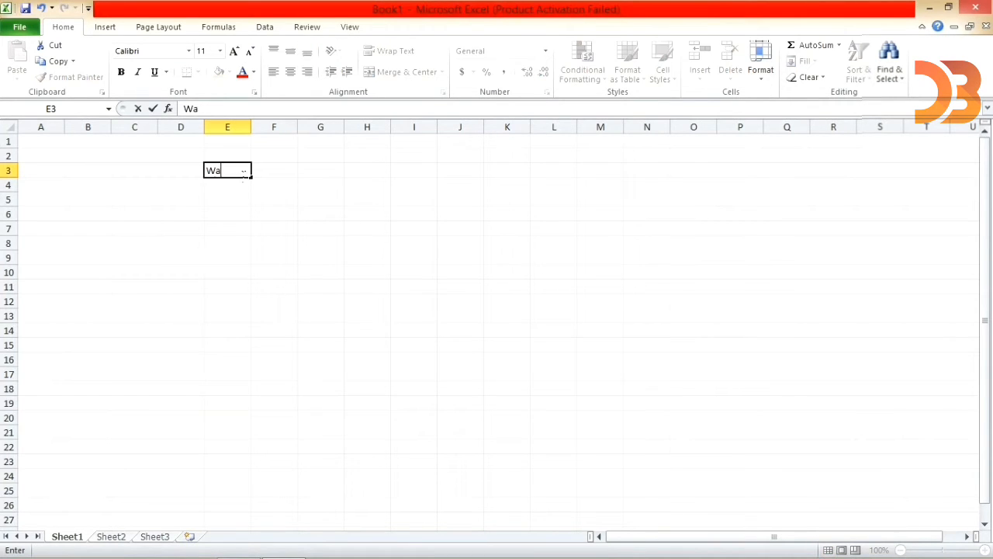
type("re House Stock")
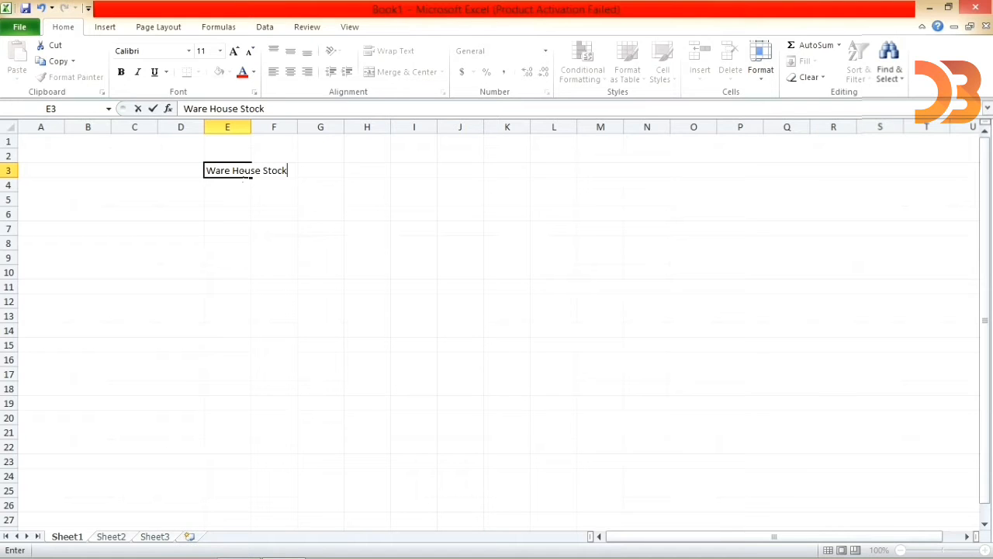
type("'s")
key("Return")
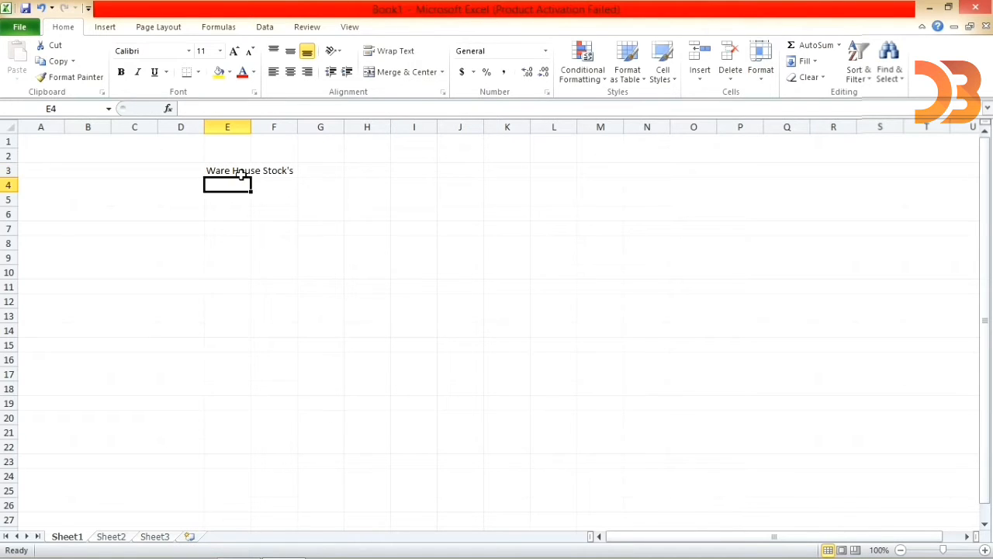
Step: Enter the column headers S.No, Items, Stock In and Stock Out in cells D4 to G4
key("Left")
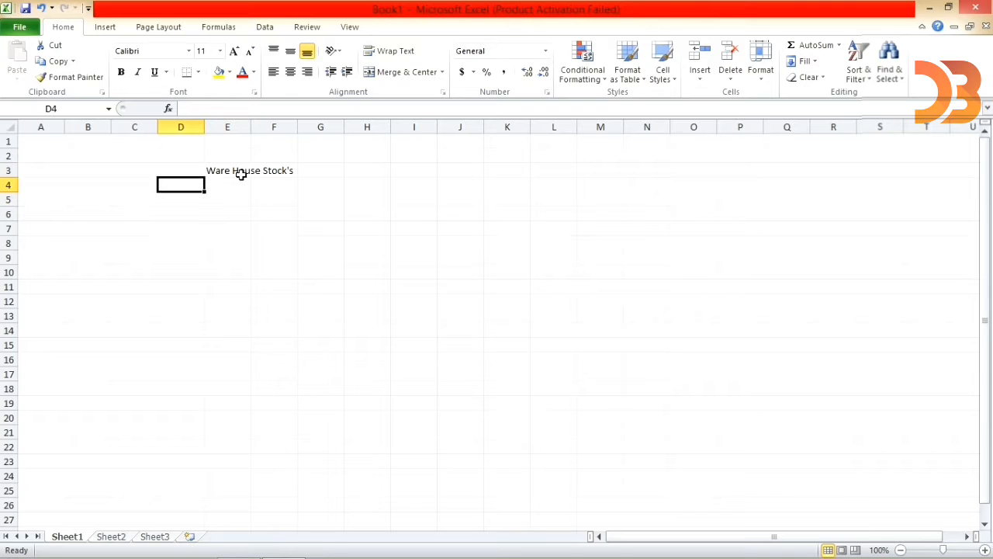
type("S.No")
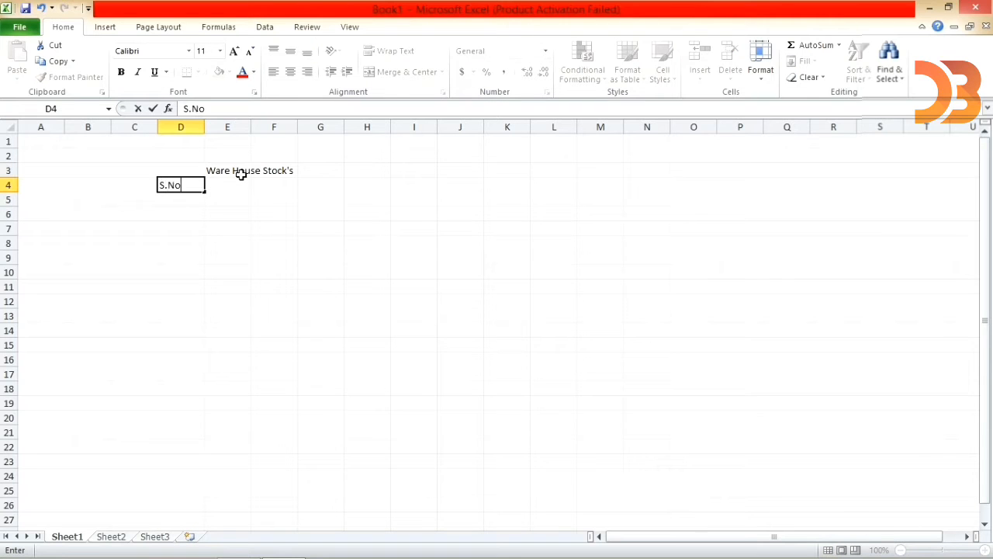
key("Tab")
type("Item")
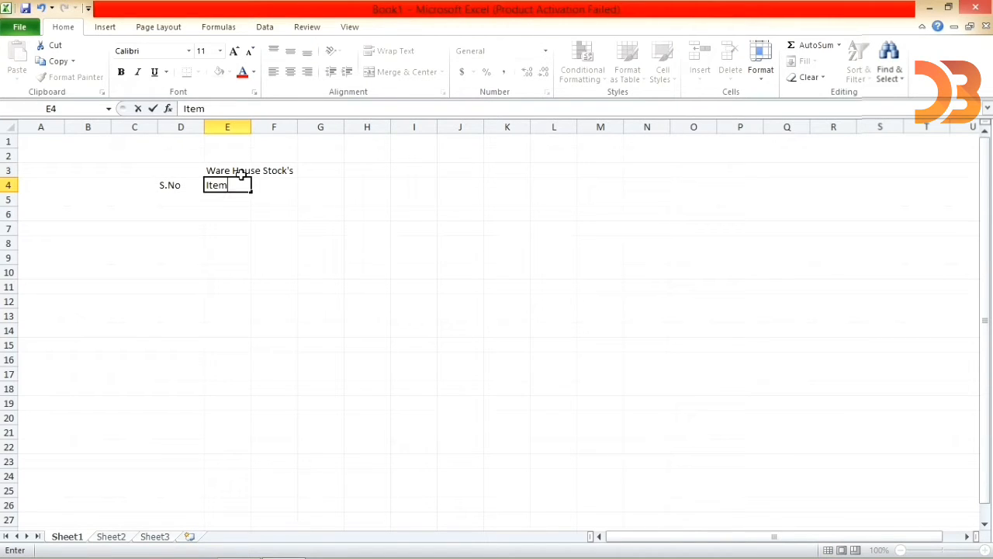
type("s")
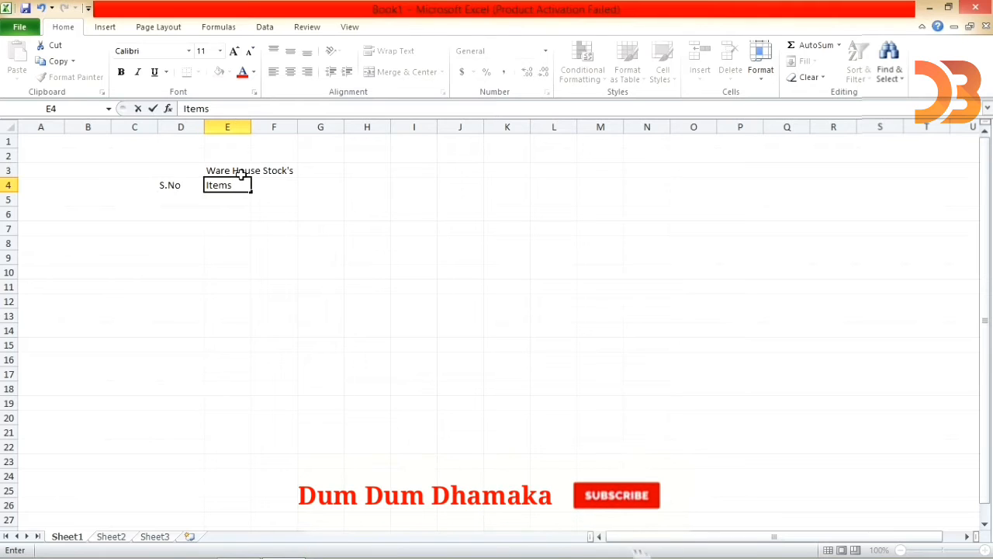
key("Tab")
type("S")
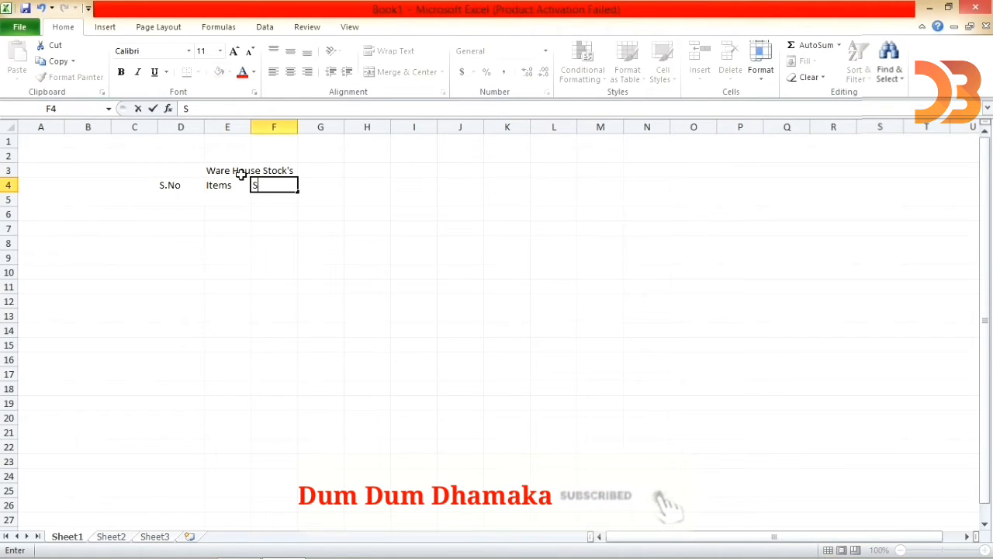
type("toc")
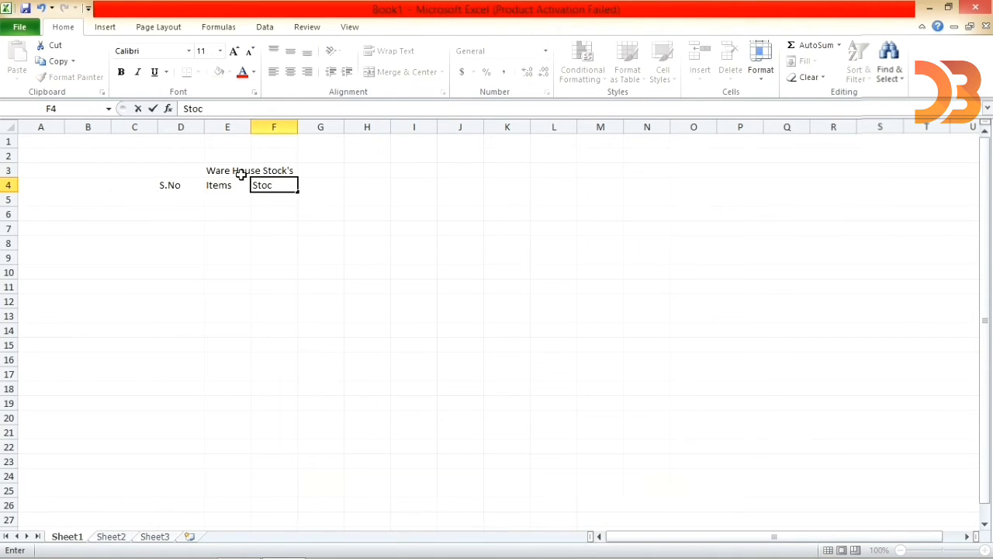
type("k In")
key("Tab")
type("Stock")
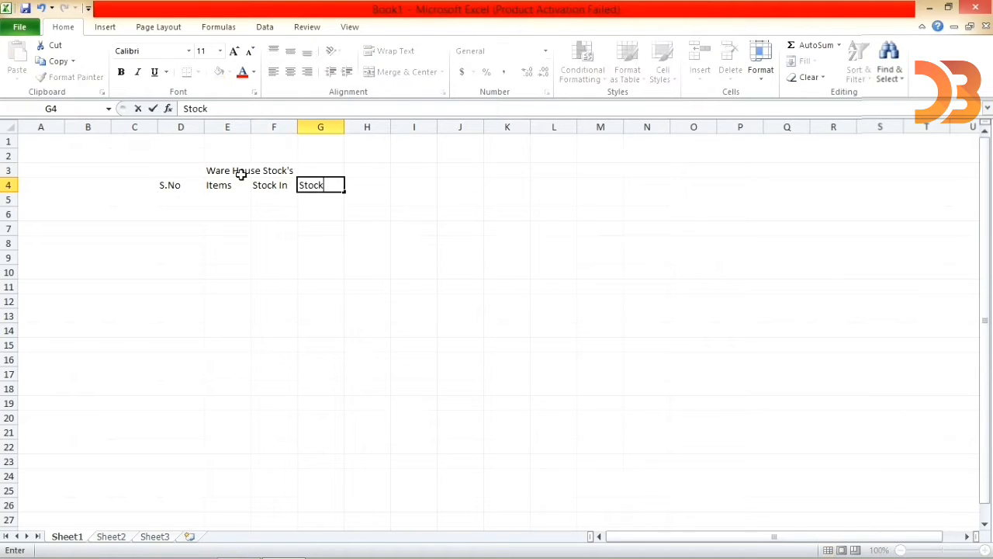
type(" Out")
key("Tab")
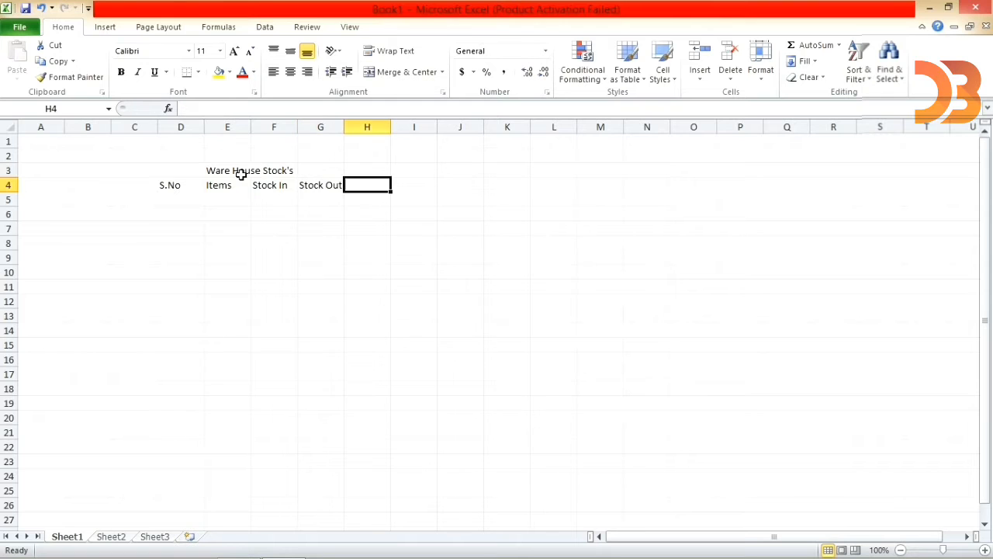
key("Return")
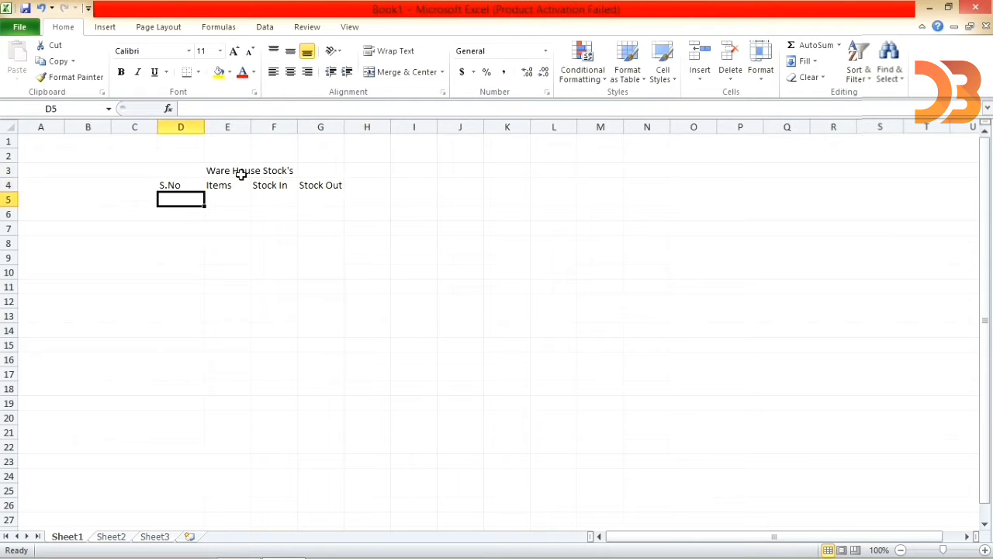
Step: Fill in the first row below the headers with serial number 1 and the item Pen
type("1")
key("Tab")
key("Left")
key("Right")
type("P")
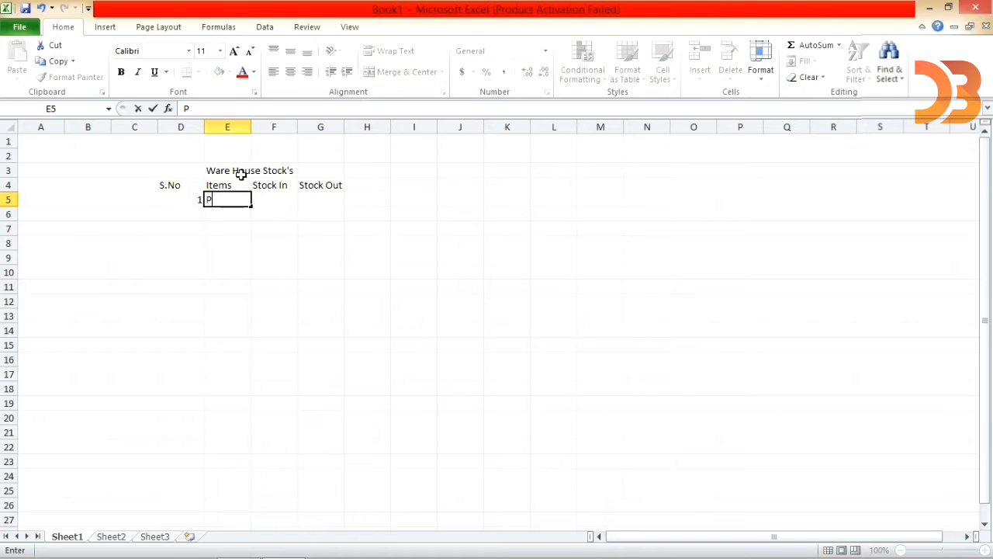
type("en")
key("Return")
Step: Add the items Pencil, Scale, Box and Rubber below Pen in cells E6 to E9
type("Penc")
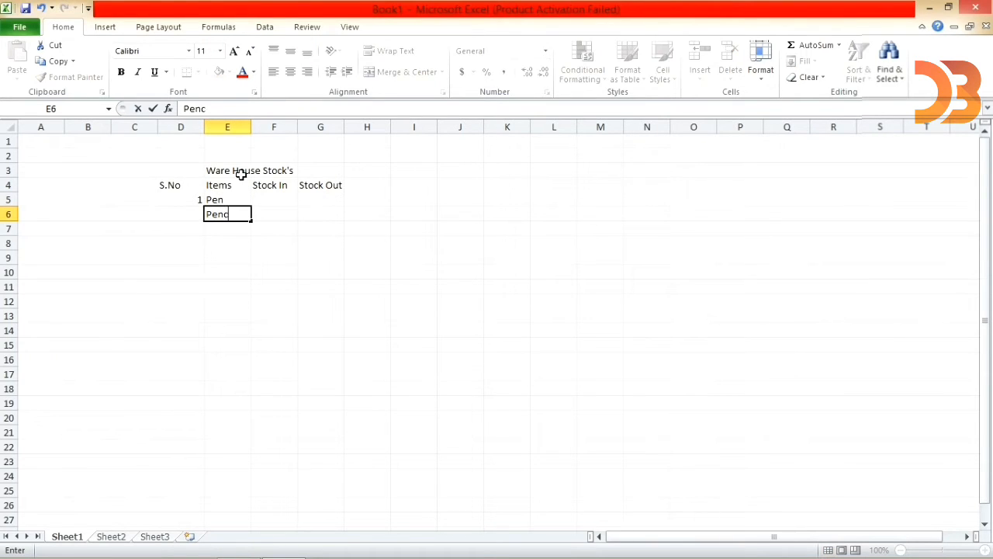
type("il")
key("Return")
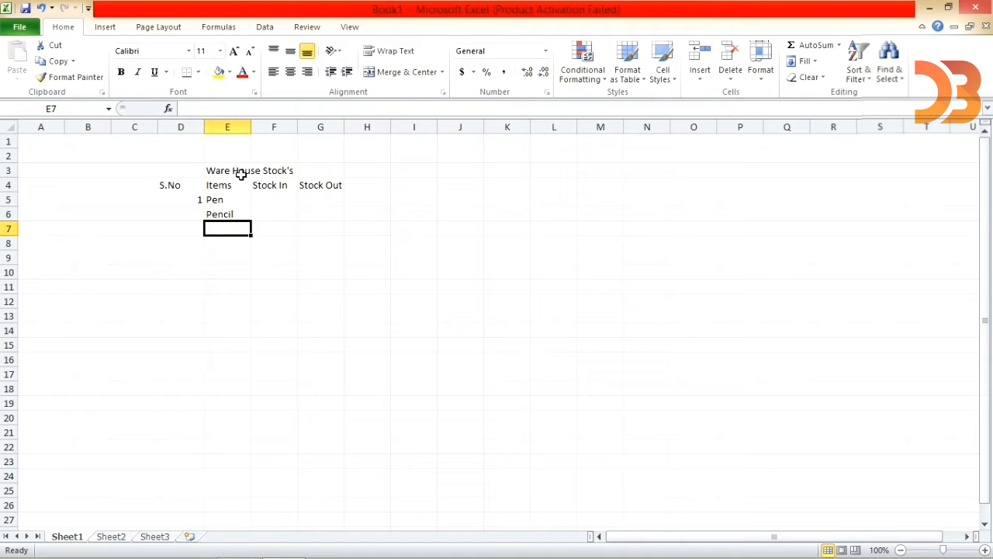
type("Scale")
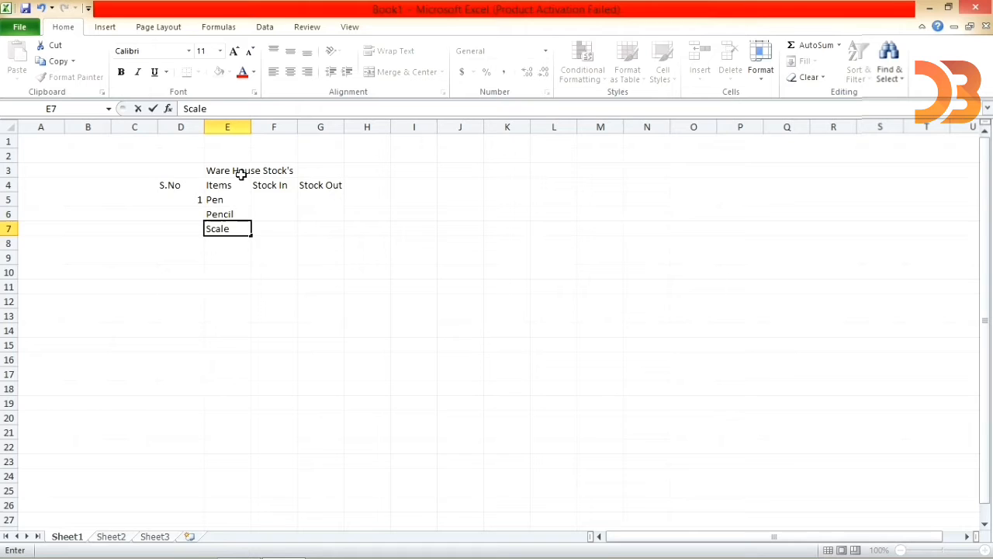
key("Return")
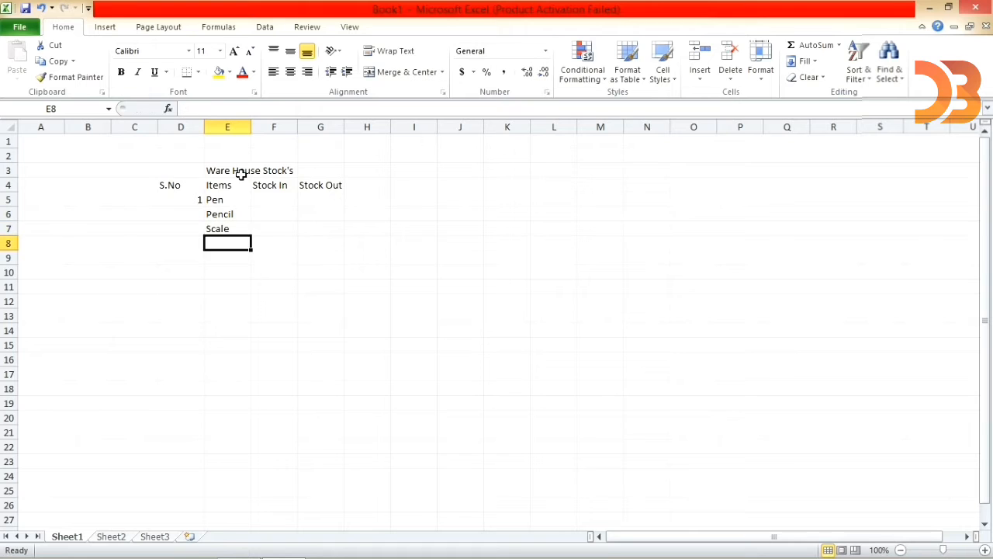
type("o")
key("BackSpace")
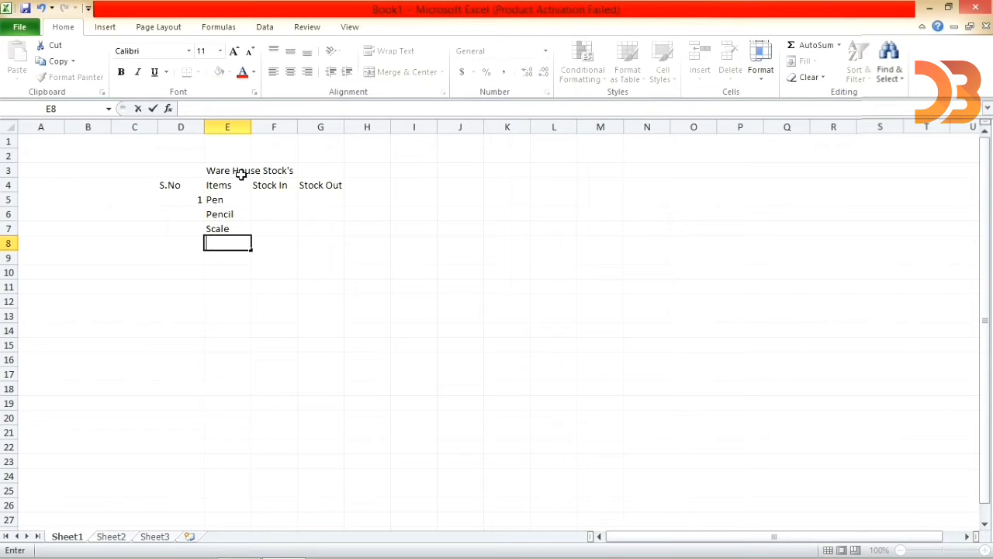
type("Box")
key("Return")
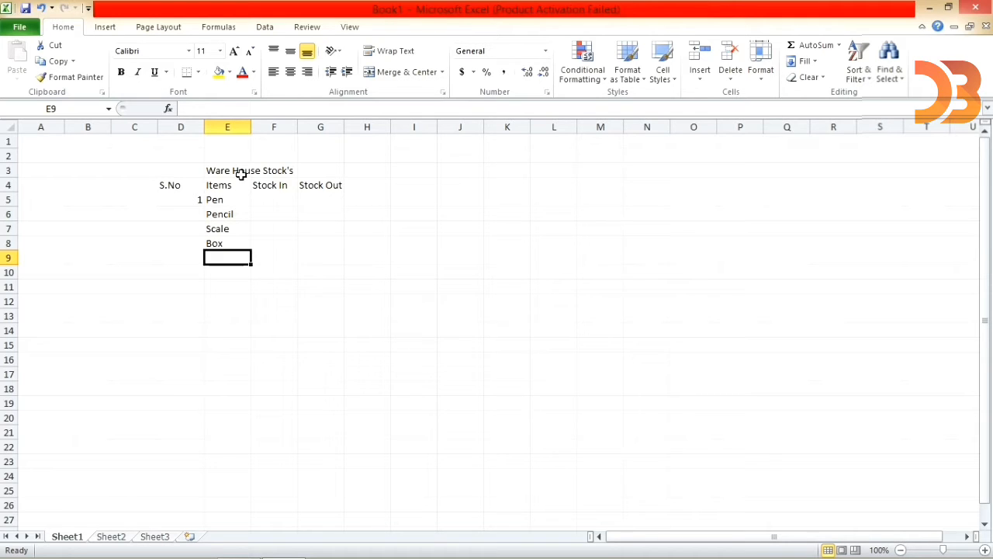
type("Rubber")
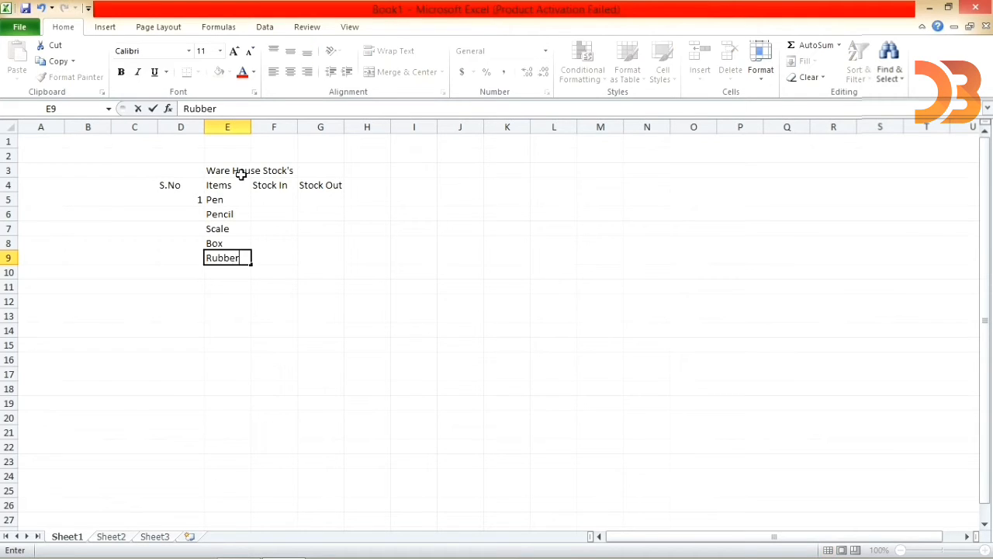
key("Right")
key("Up")
key("Up")
key("Up")
key("Left")
key("Up")
key("Left")
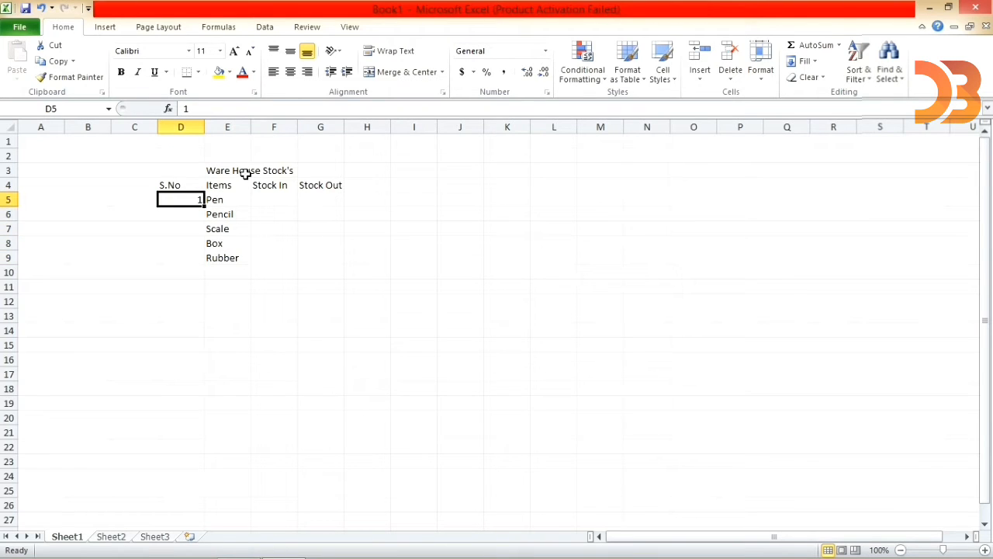
Step: Centre the contents of all cells in the worksheet horizontally
left_click(8, 127)
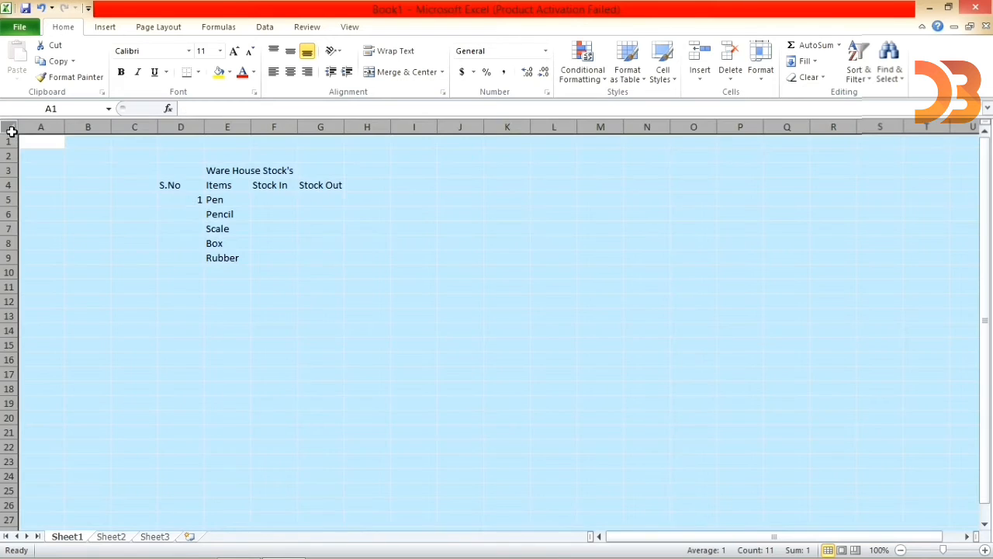
left_click(294, 74)
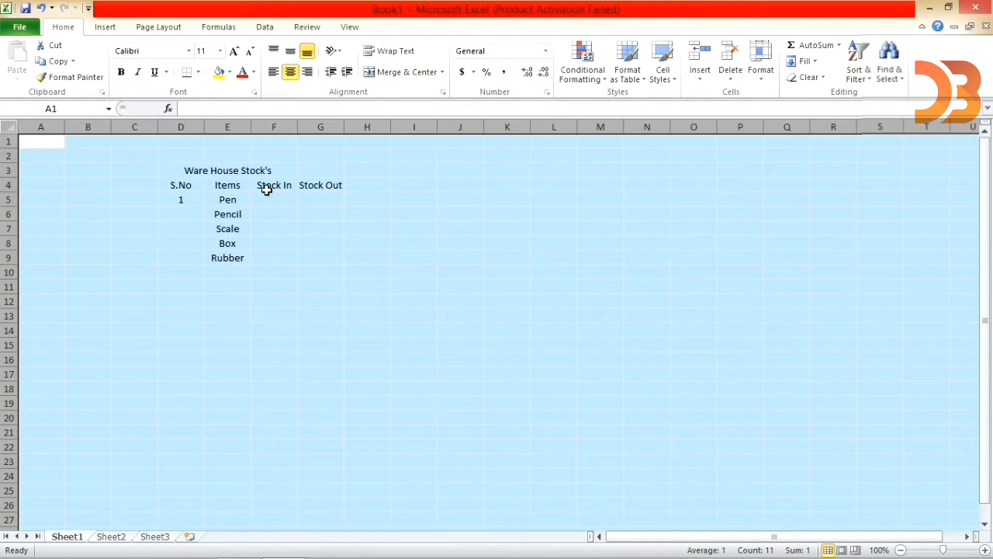
left_click(246, 275)
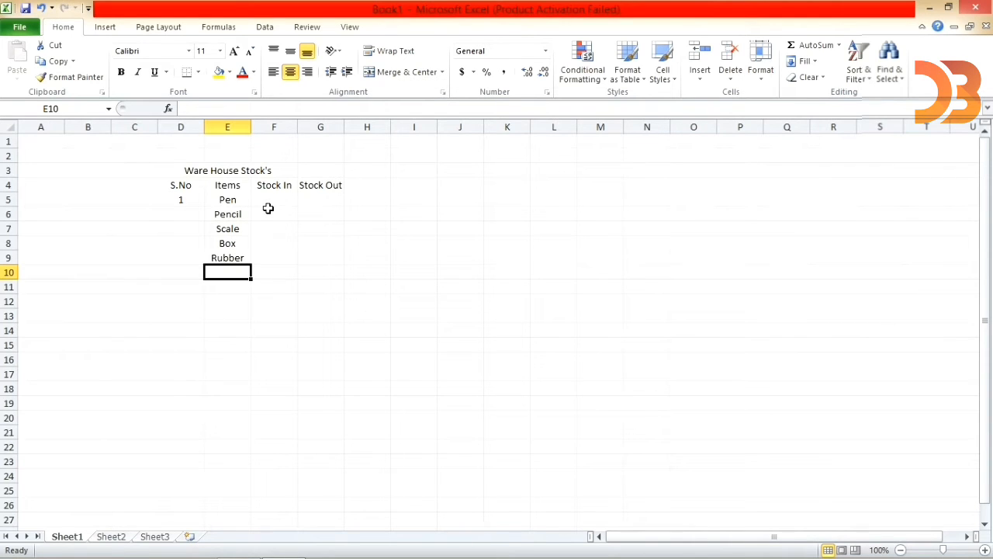
Step: Apply All Borders to the table range D4:G9, from the S.No header to the Rubber row
key("Up")
key("Up")
key("Up")
key("Up")
key("Up")
key("Right")
key("Up")
key("Left")
key("Up")
key("Down")
key("Left")
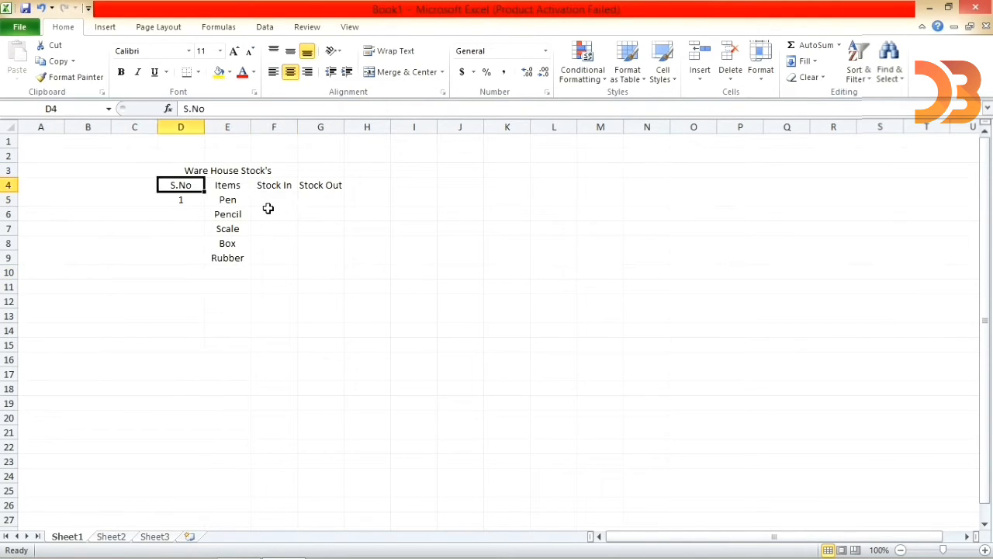
key("shift+Right")
key("shift+Right")
key("shift+Right")
key("shift+Down")
key("shift+Down")
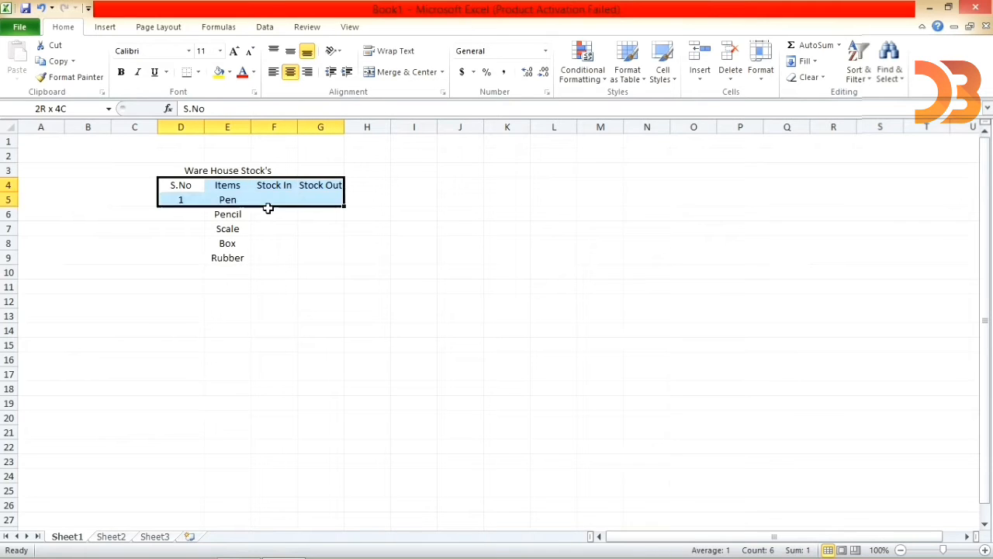
key("shift+Down")
key("shift+Down")
key("shift+Down")
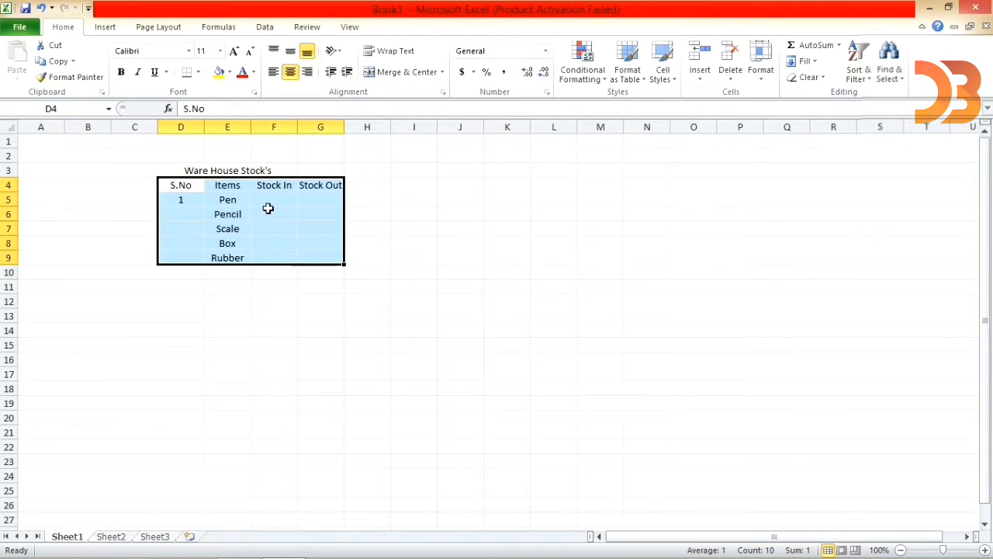
left_click(198, 71)
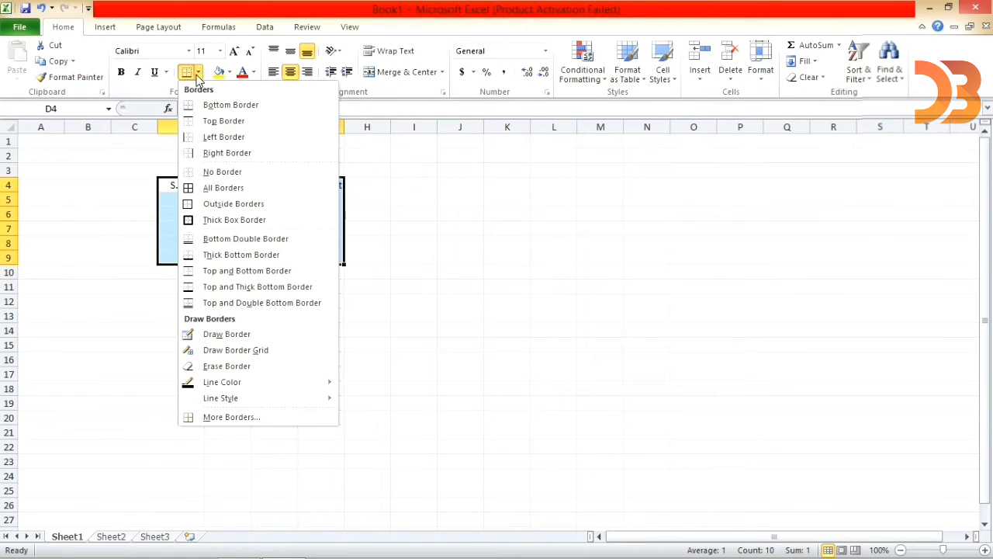
left_click(230, 194)
left_click(259, 307)
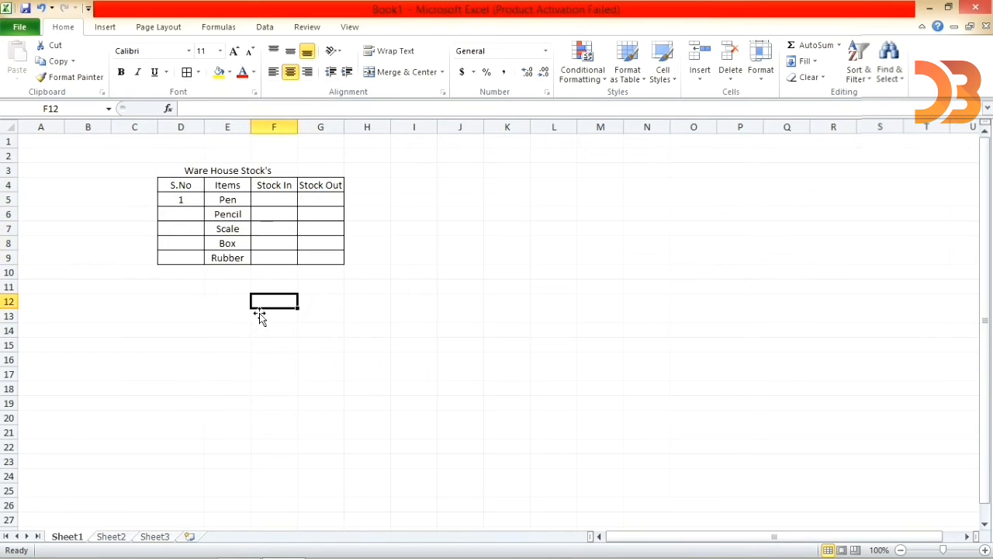
Step: Make the header row D4:G4 of the stock table bold
left_click(200, 186)
key("shift+Right")
key("shift+Right")
key("shift+Right")
key("shift+Right")
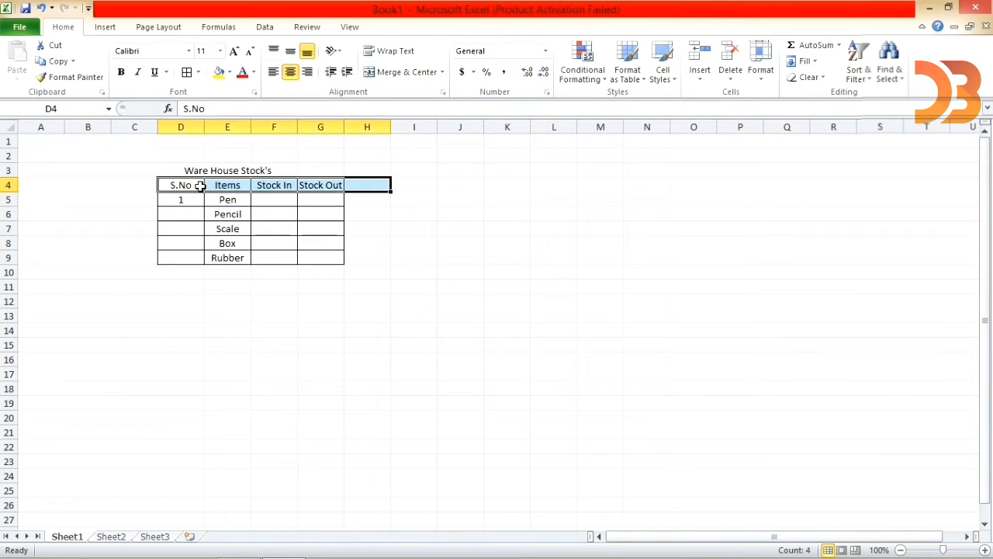
key("shift+Left")
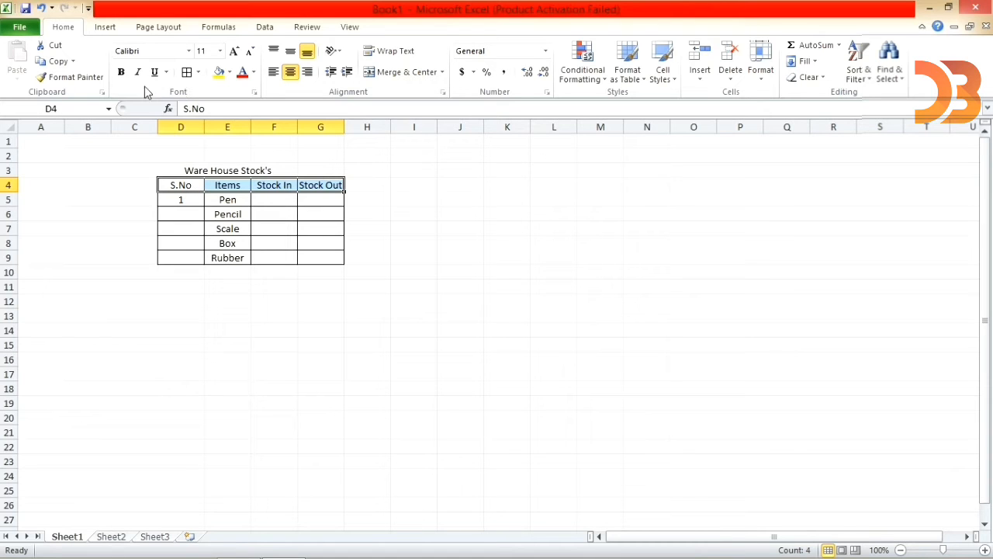
left_click(121, 72)
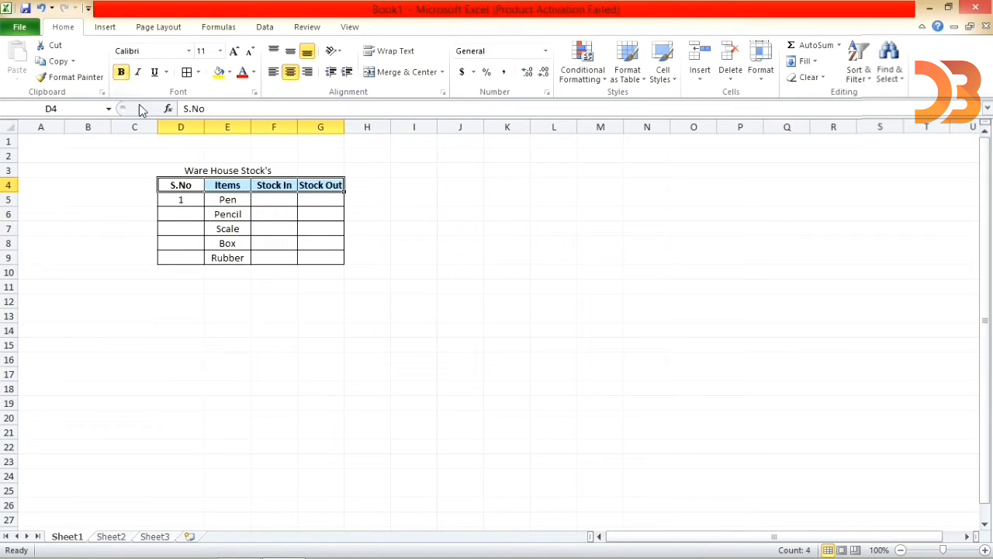
left_click(270, 318)
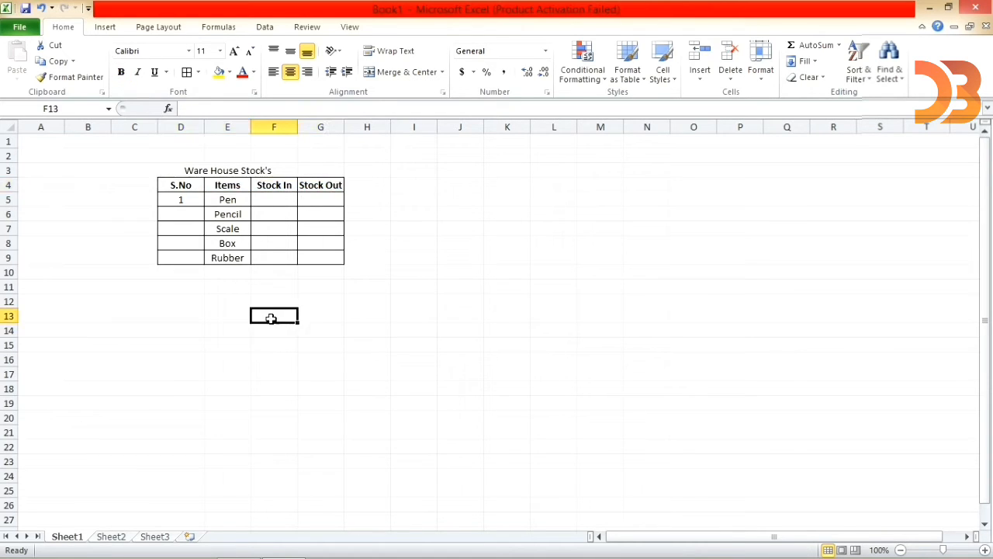
Step: Enter the Stock In quantities 25, 30, 15, 35 and 55 for Pen through Rubber in cells F5 to F9
left_click(286, 201)
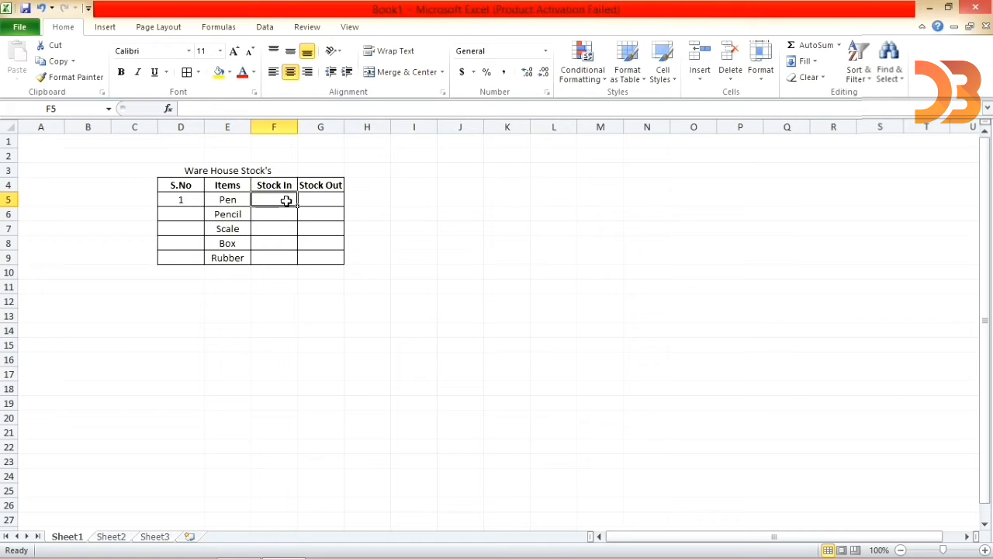
type("25")
key("Return")
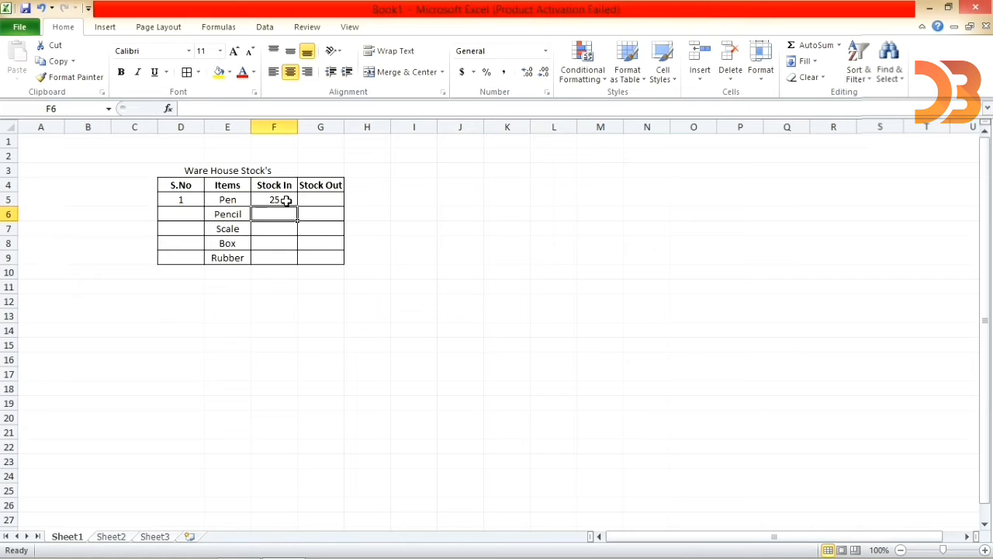
type("30")
key("Return")
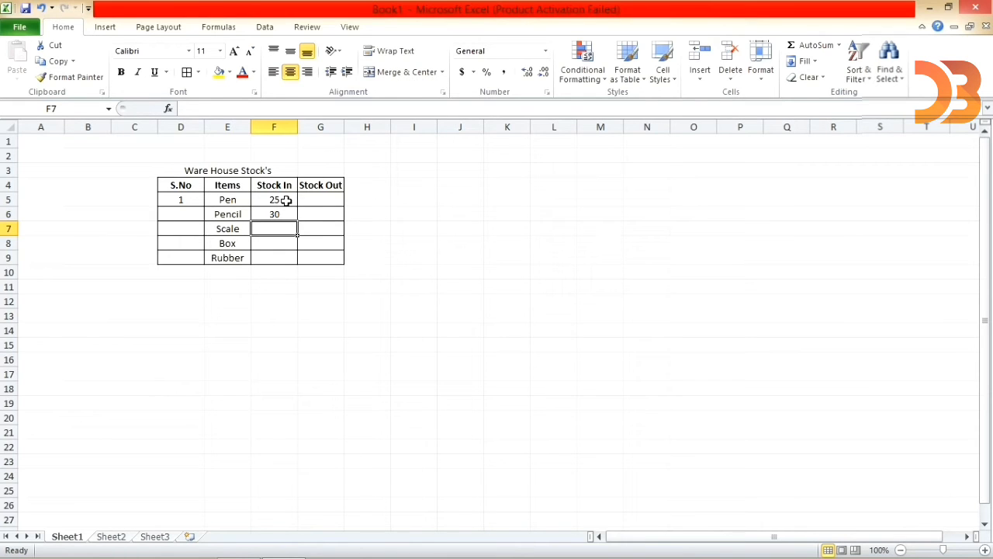
type("15")
key("Return")
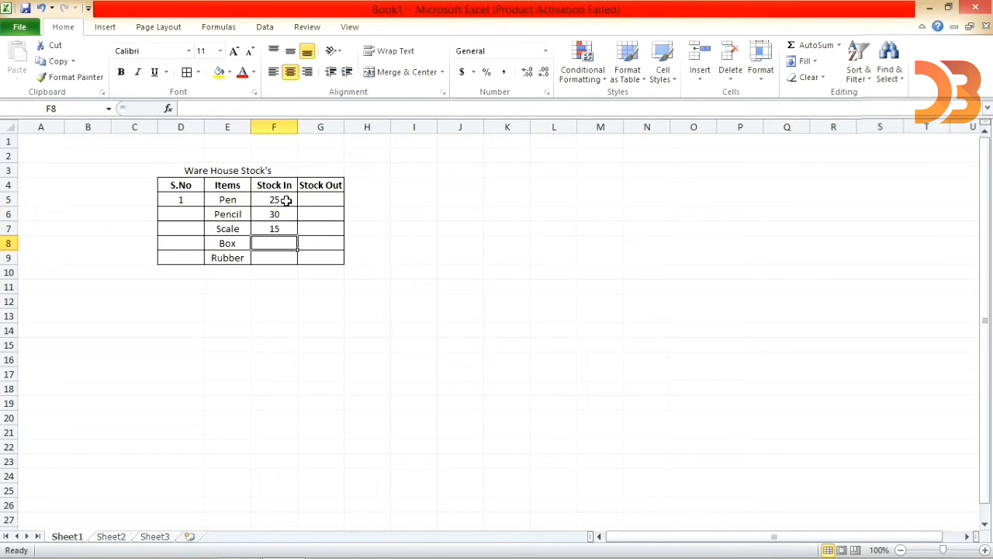
type("35")
key("Return")
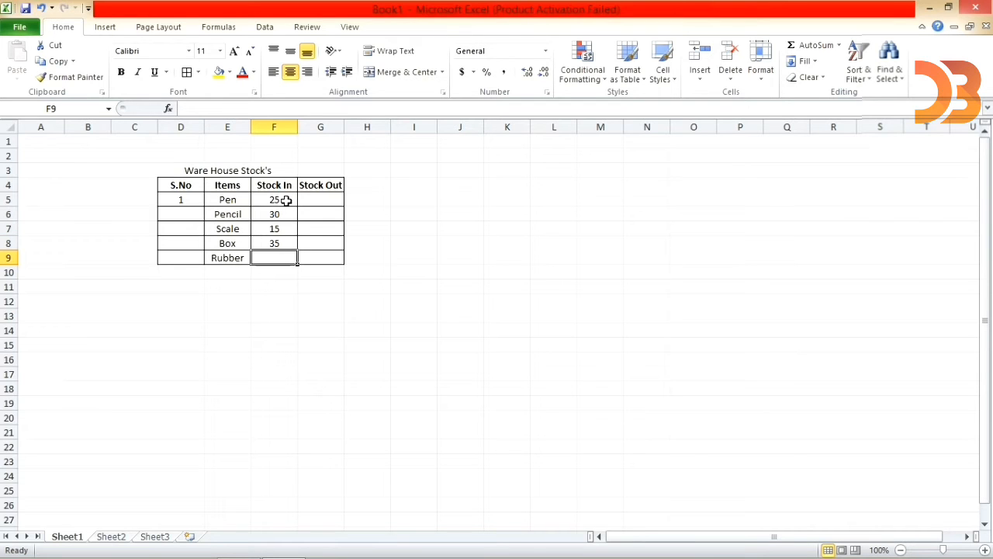
type("55")
key("Tab")
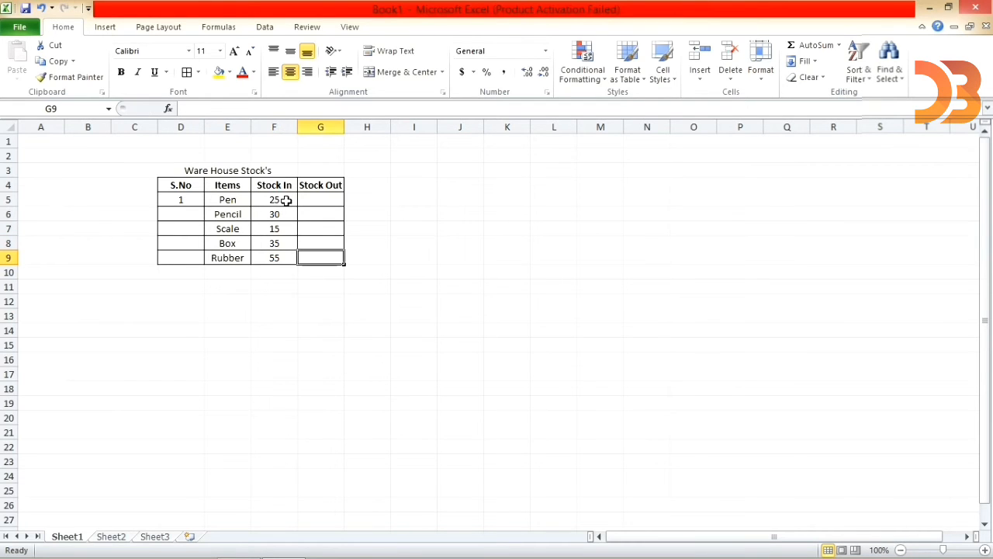
Step: Enter the Stock Out quantities 12, 22, 9, 23 and 41 for Pen through Rubber in cells G5 to G9
key("Up")
key("Up")
key("Up")
key("Up")
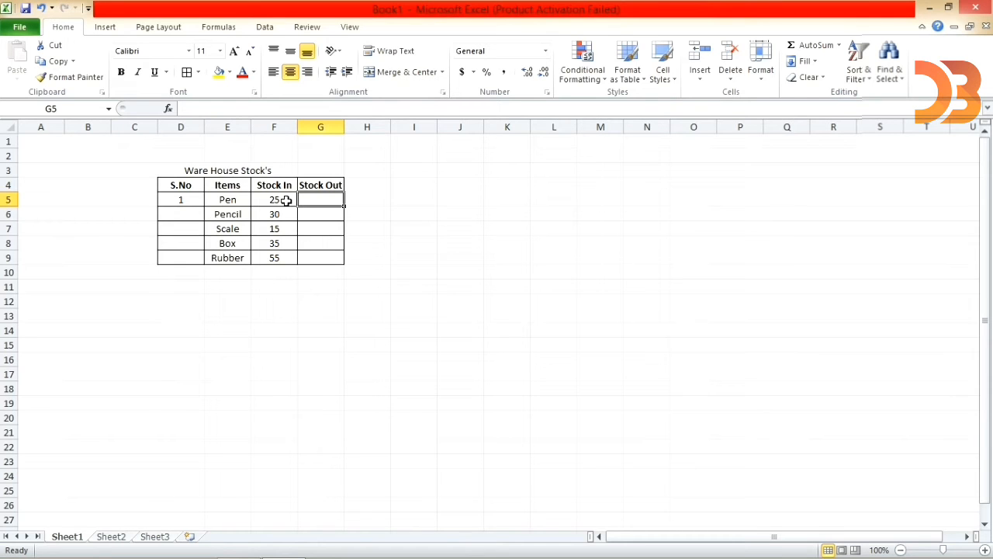
type("12")
key("Return")
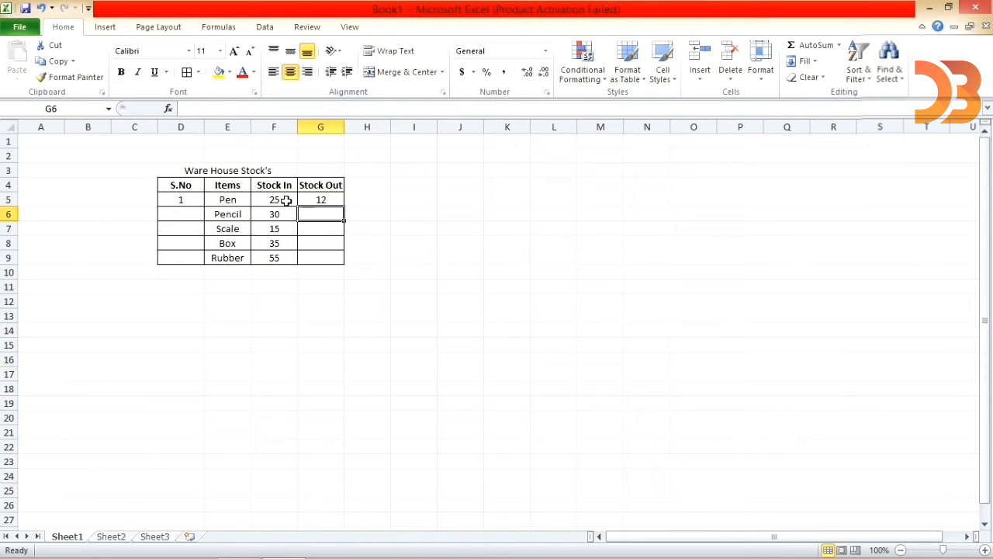
type("22")
key("Return")
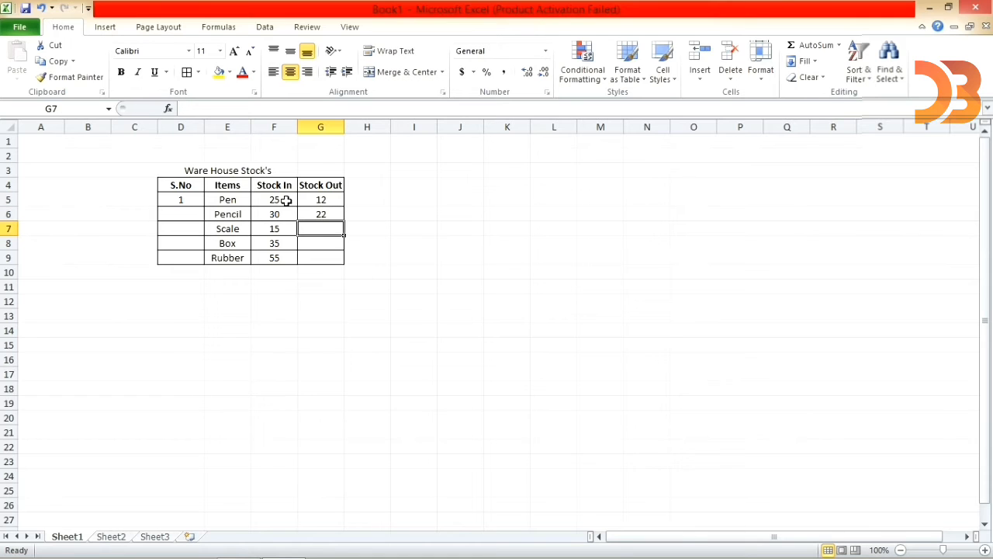
type("9")
key("Return")
type("9")
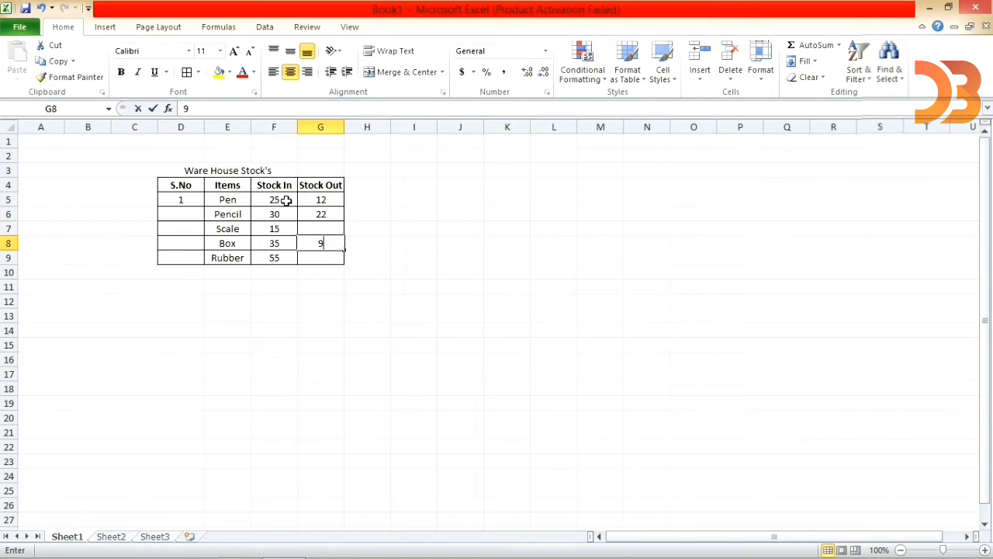
key("Up")
key("Down")
type("23")
key("Return")
key("Up")
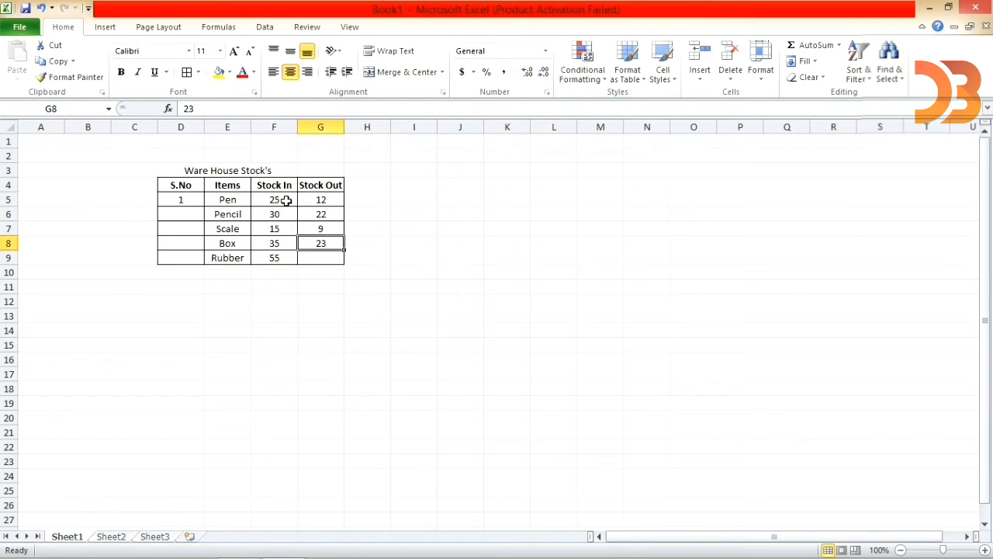
key("Down")
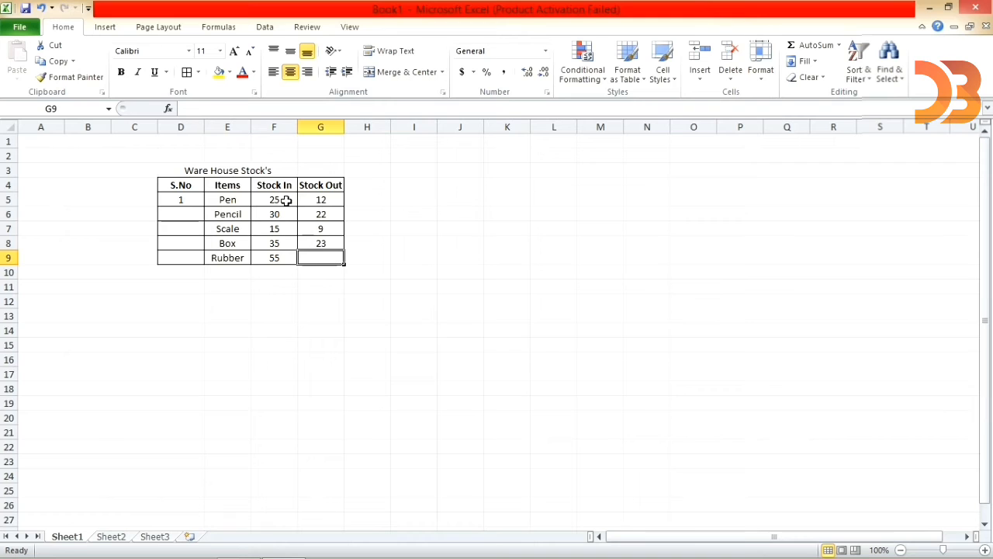
type("4")
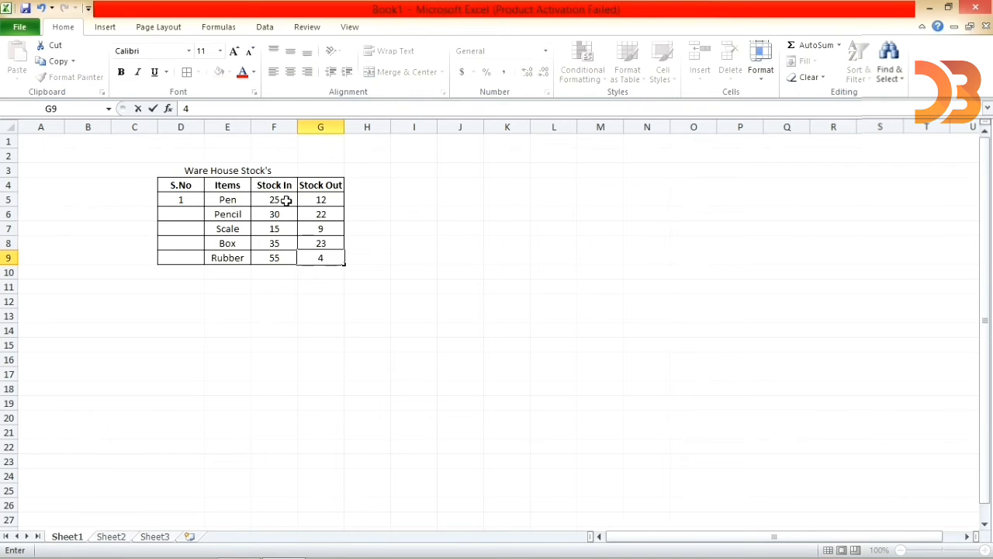
type("1")
key("ctrl+Return")
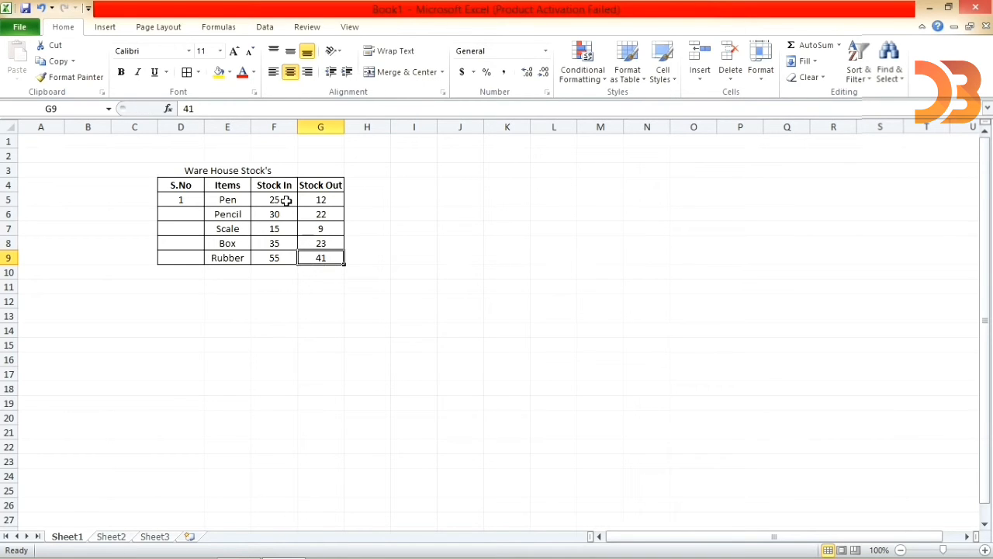
Step: Enter serial number 2 for Pencil in cell D6, below the first serial number
key("Down")
key("Down")
key("Left")
key("Left")
key("Left")
key("Up")
key("Up")
key("Up")
key("Up")
key("Up")
key("Up")
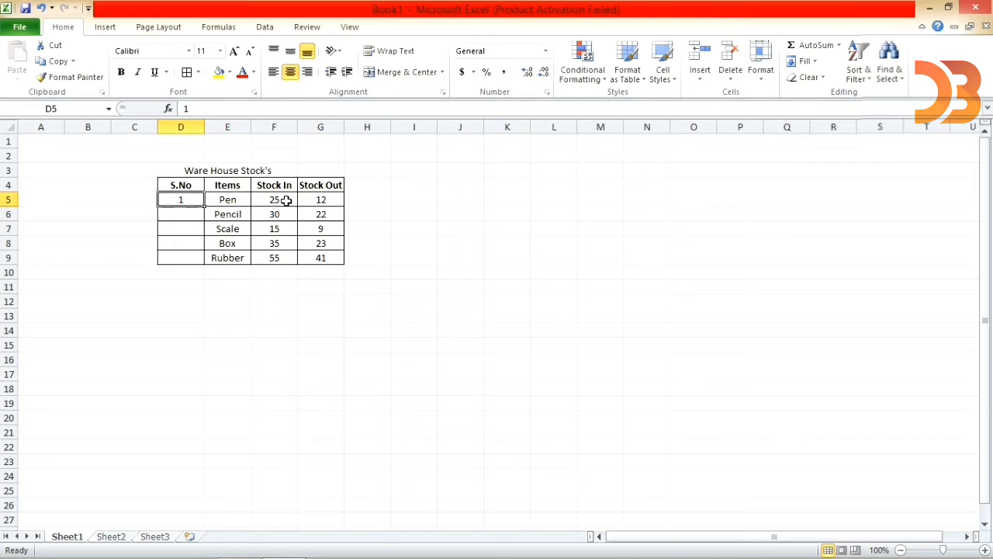
key("shift+Down")
key("shift+Down")
key("shift+Down")
key("shift+Down")
key("Up")
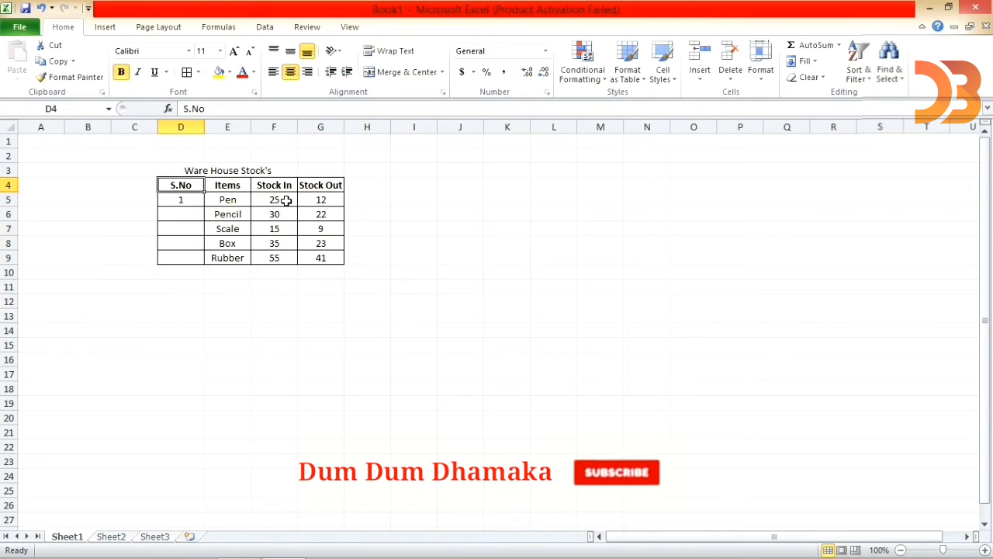
key("Down")
key("Down")
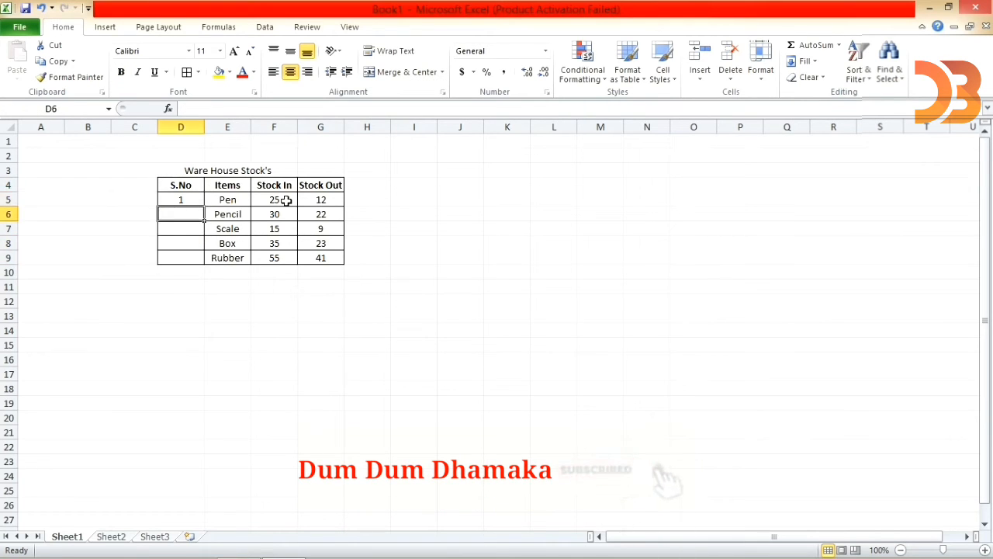
type("2")
key("Return")
Step: Enter serial number 3 for Scale in cell D7 and clear that cell again
type("3")
key("Return")
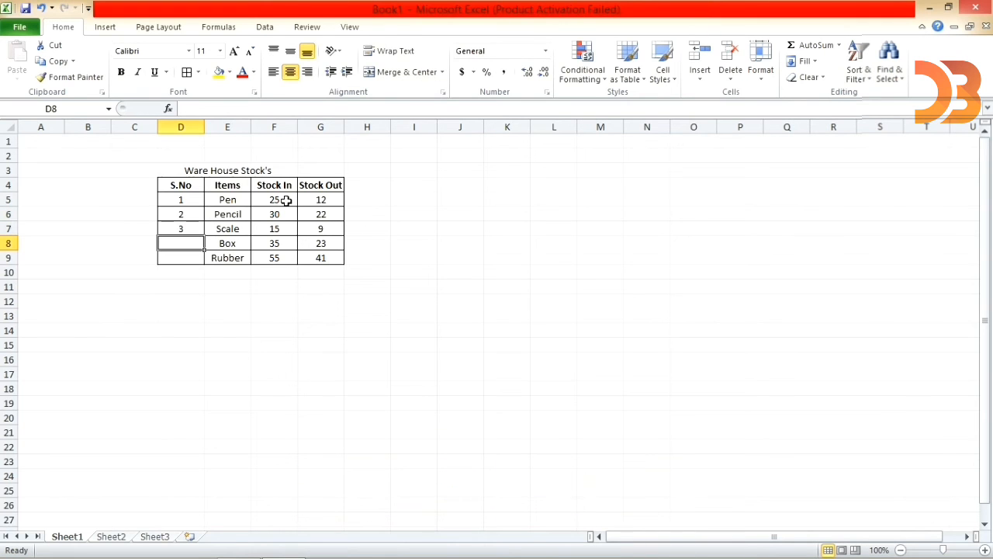
key("Up")
key("Up")
key("Up")
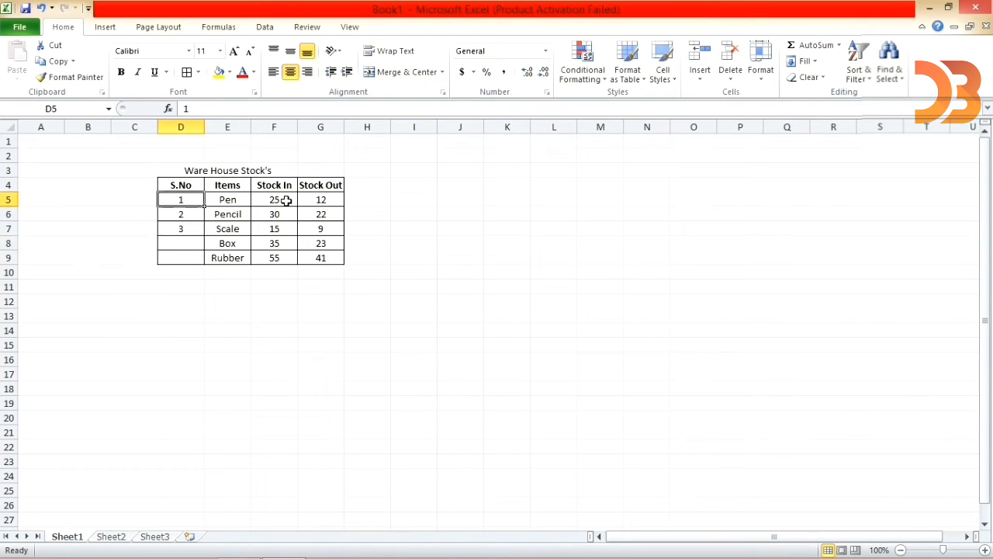
key("Down")
key("Down")
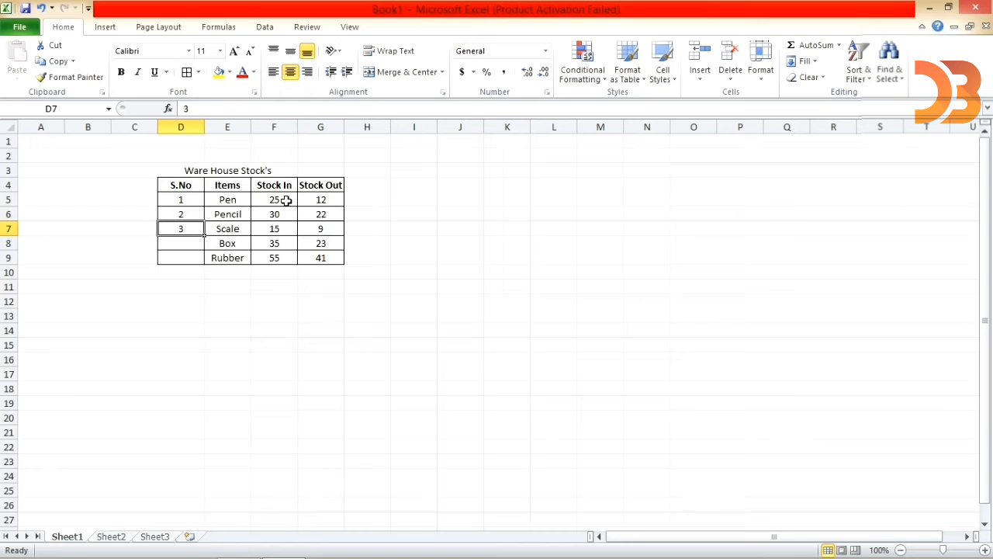
key("Delete")
Step: Select serial numbers 1 and 2 in D5:D6, extend the series down to D9, and undo the fill
key("Up")
key("Up")
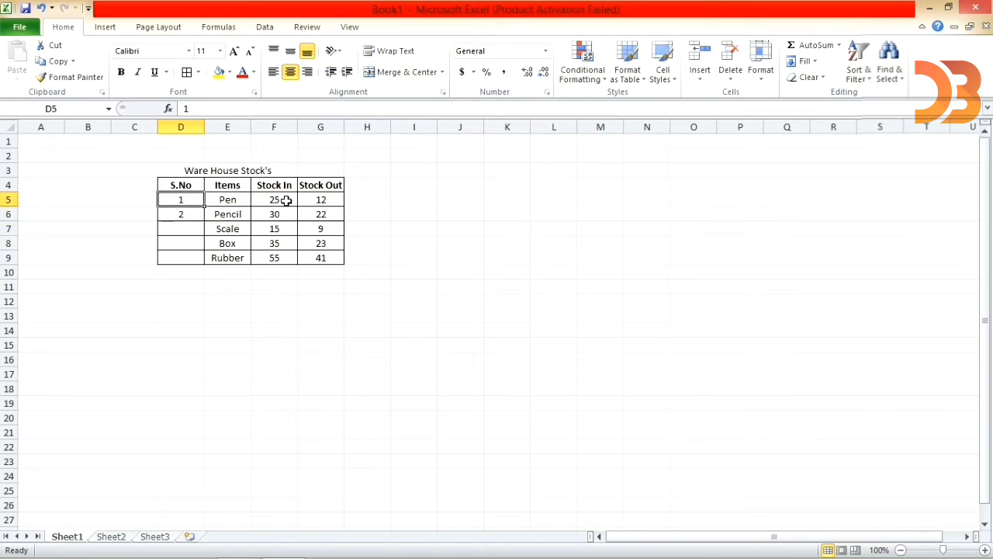
key("shift+Down")
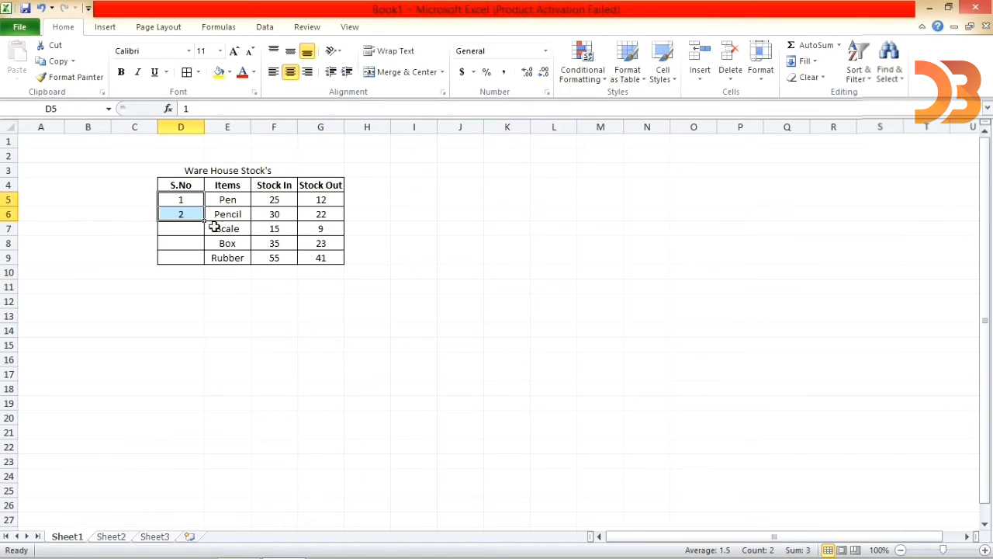
left_click_drag(209, 228, 209, 266)
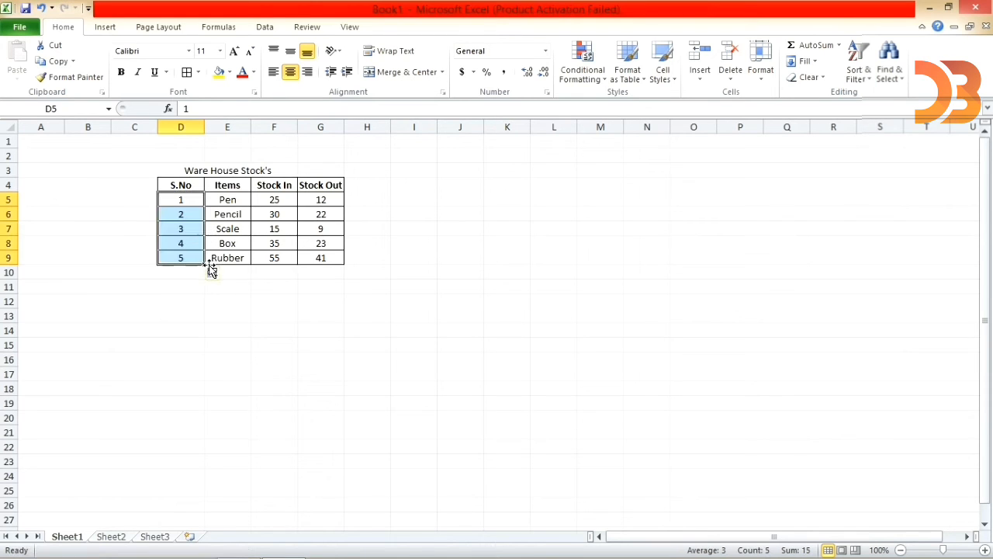
left_click(204, 308)
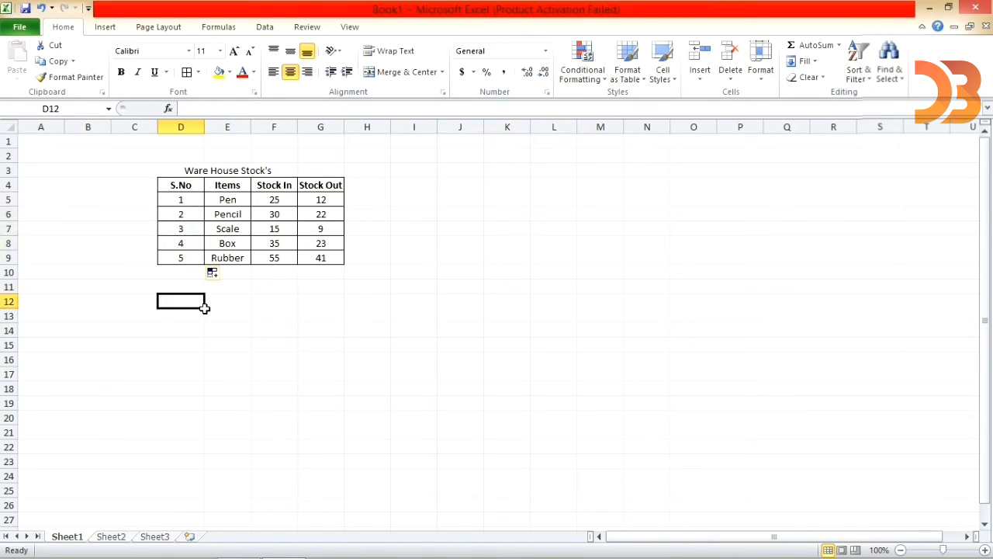
key("ctrl+z")
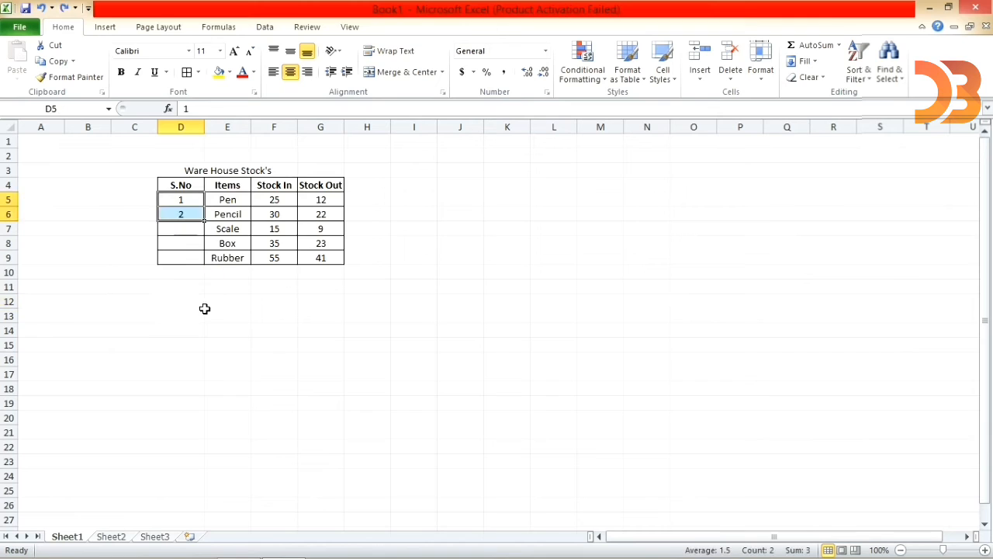
Step: Auto-fill the serial number series from the selected cells D5:D6 down to the Rubber row, producing 3, 4 and 5
double_click(208, 227)
left_click(235, 277)
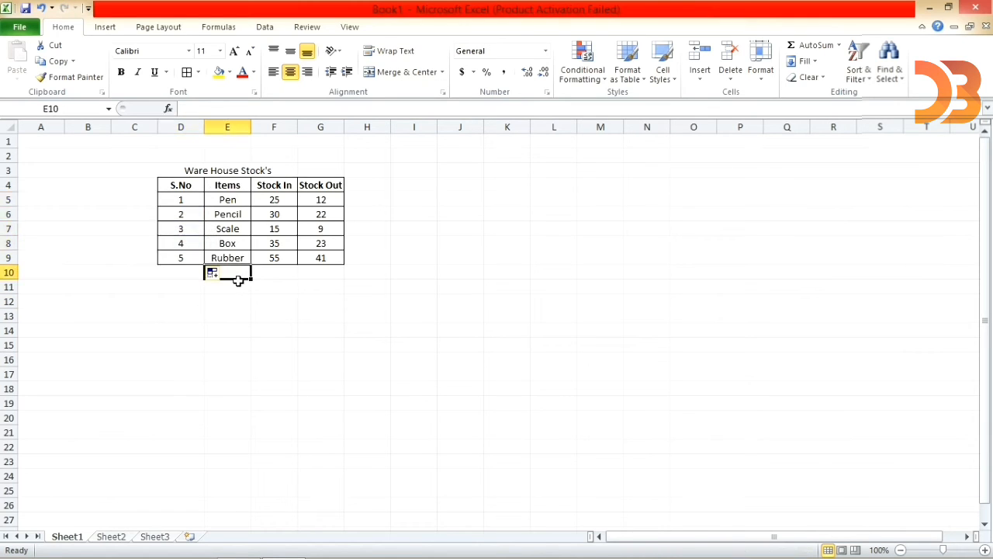
left_click(239, 289)
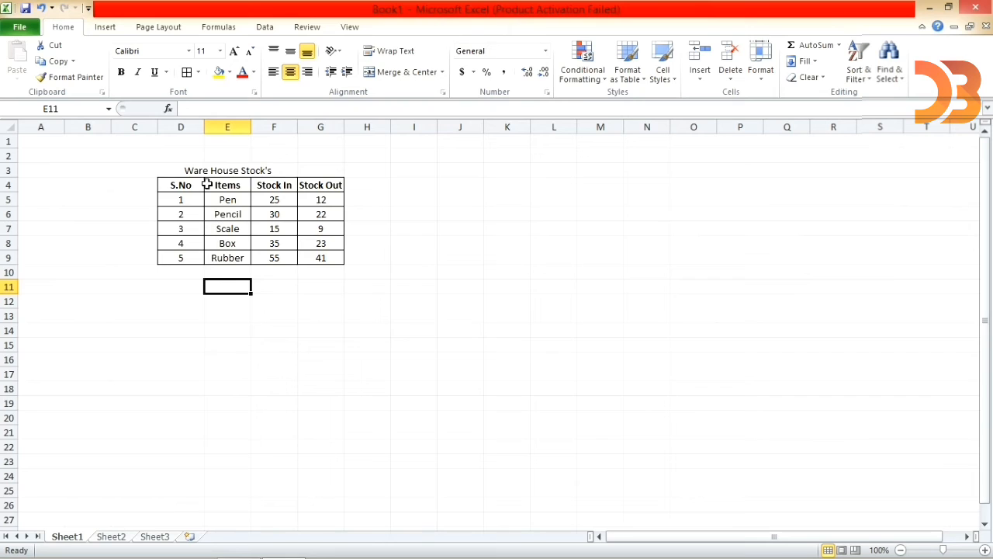
Step: Merge and centre the title Ware House Stock's across D3:G3 and make it bold
left_click(193, 170)
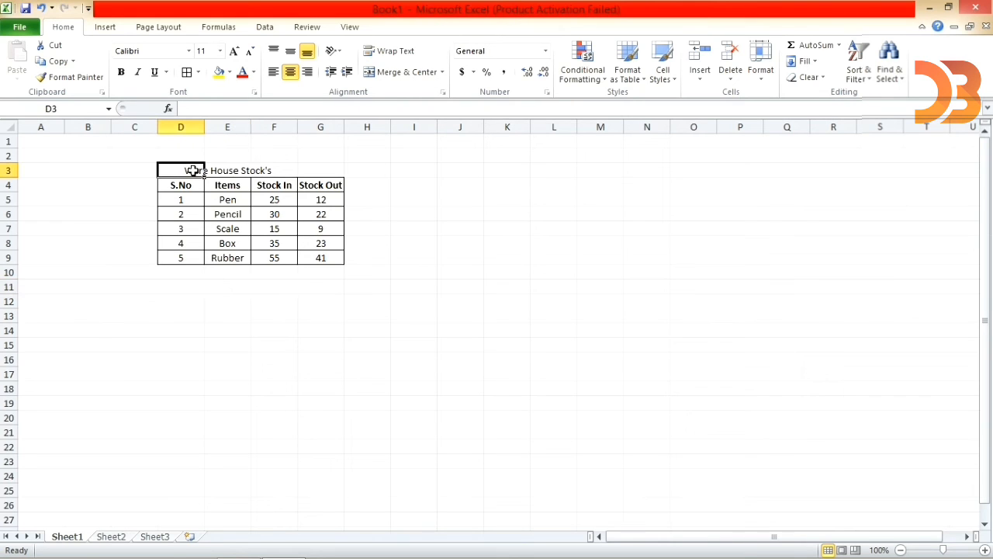
key("shift+Right")
key("shift+Right")
key("shift+Right")
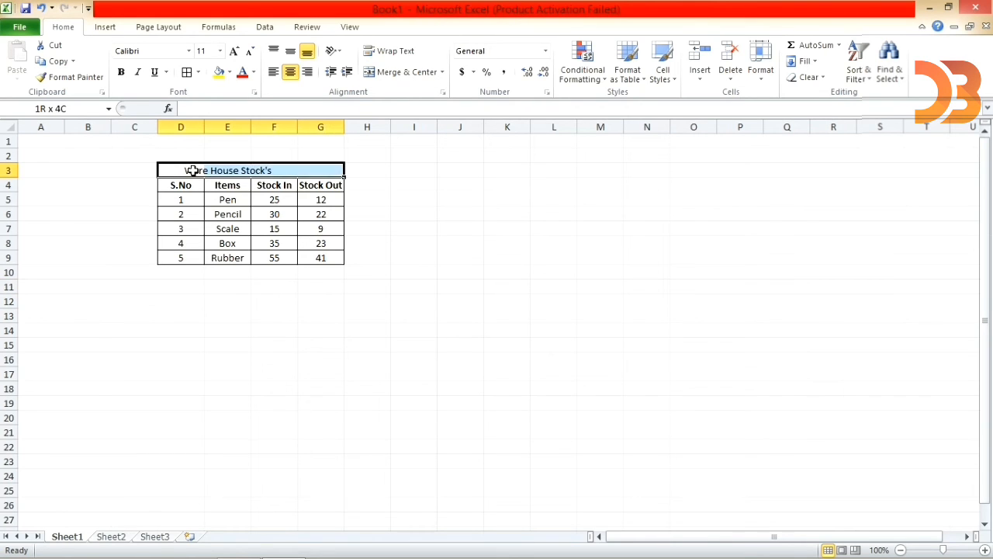
key("Left")
key("Right")
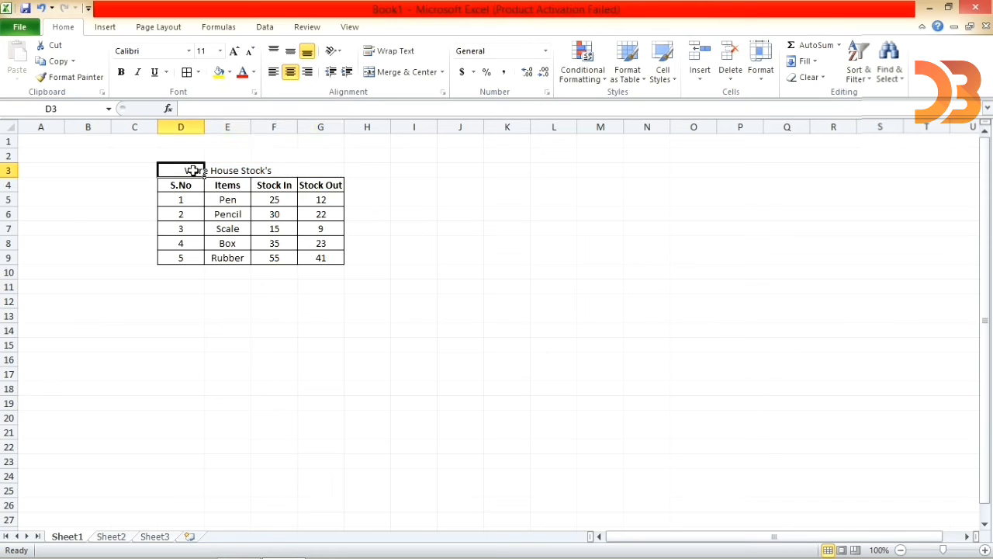
key("Right")
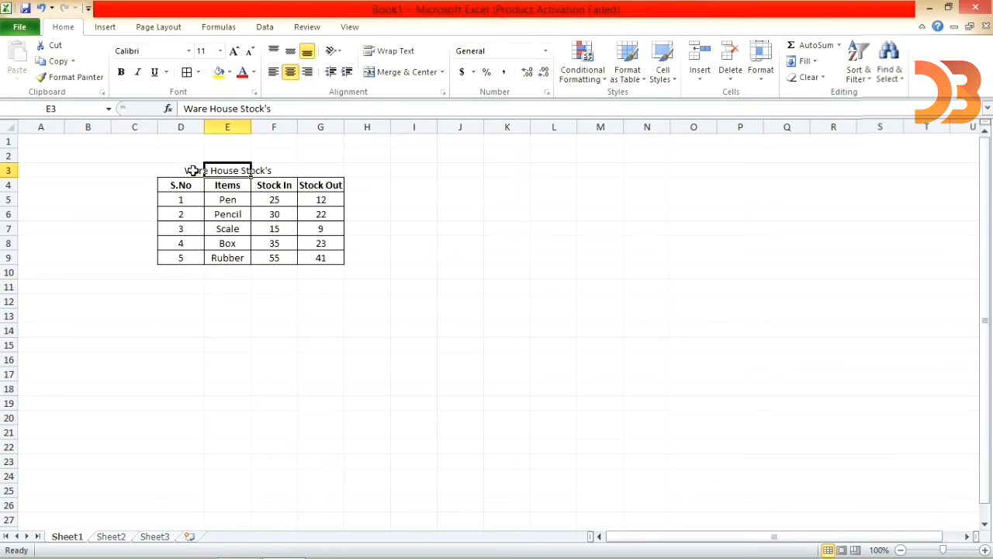
key("Left")
key("shift+Right")
key("shift+Right")
key("shift+Right")
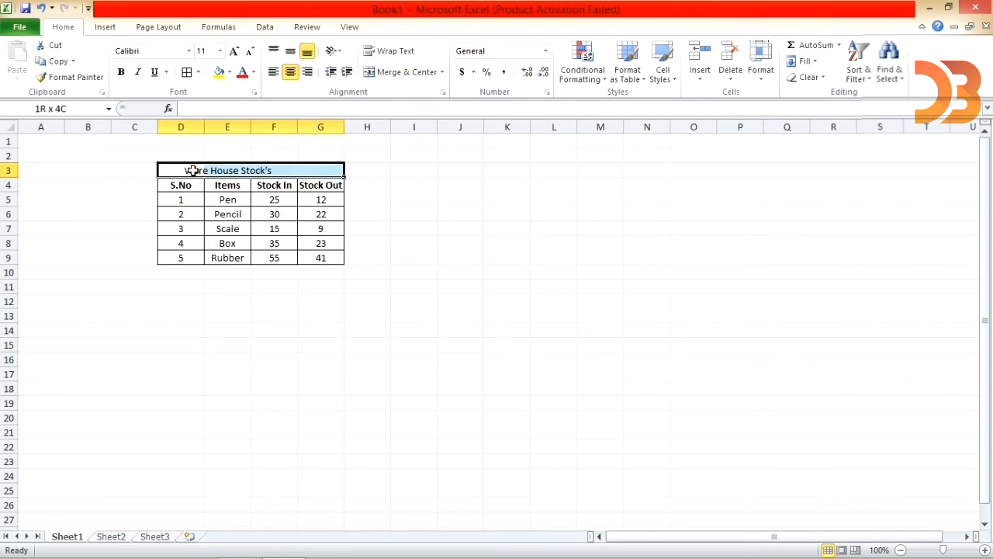
left_click(403, 75)
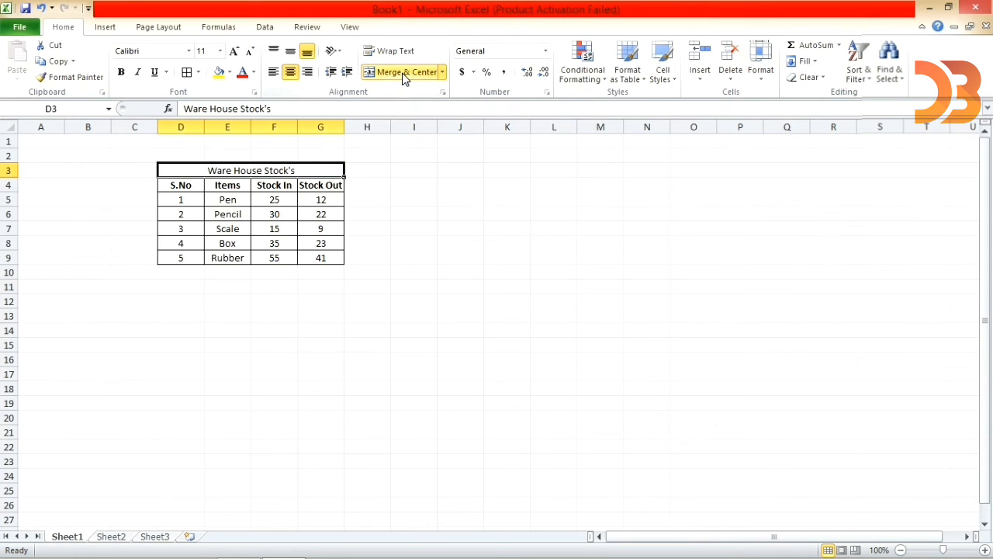
left_click(121, 71)
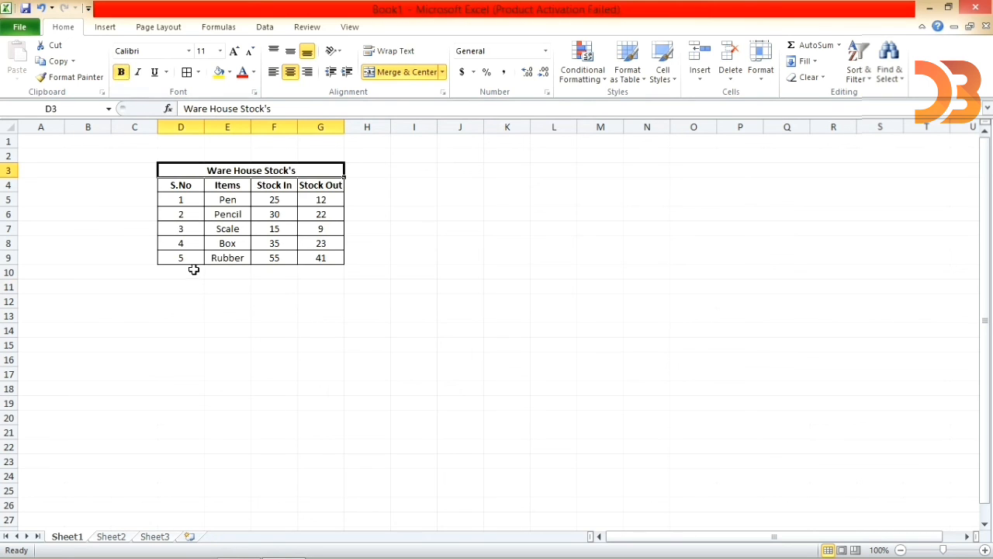
left_click(304, 304)
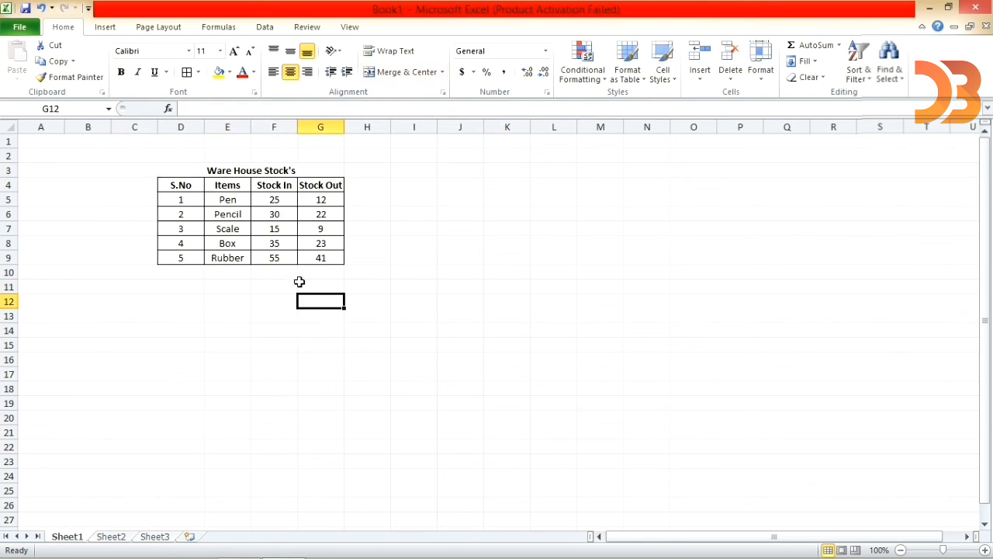
Step: Apply a Thick Box Border around the merged title cell Ware House Stock's in D3:G3
left_click(298, 174)
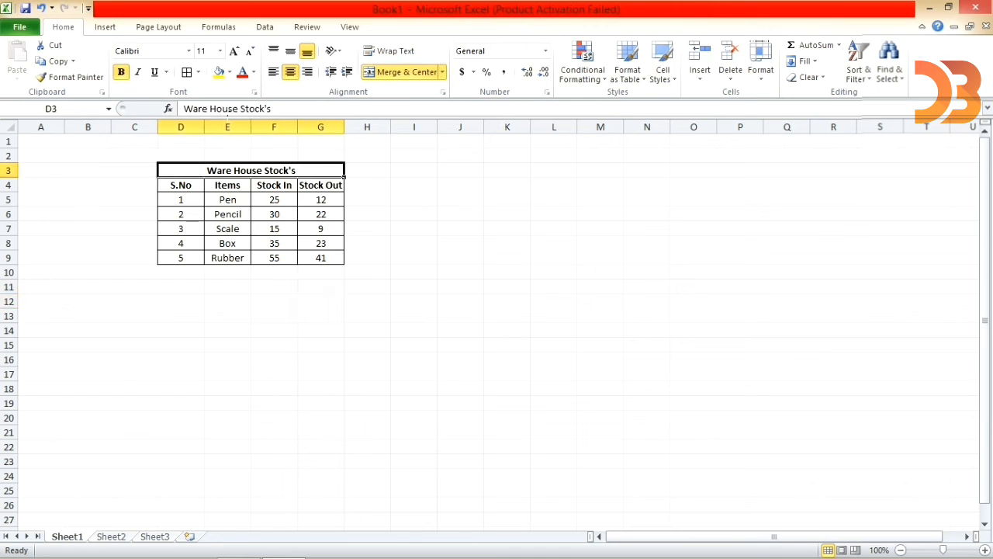
left_click(198, 72)
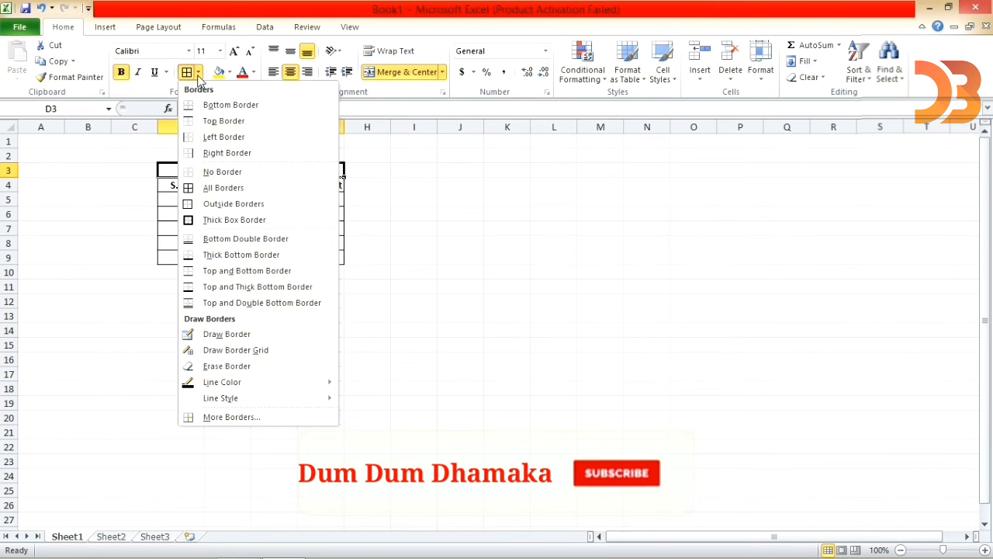
left_click(225, 220)
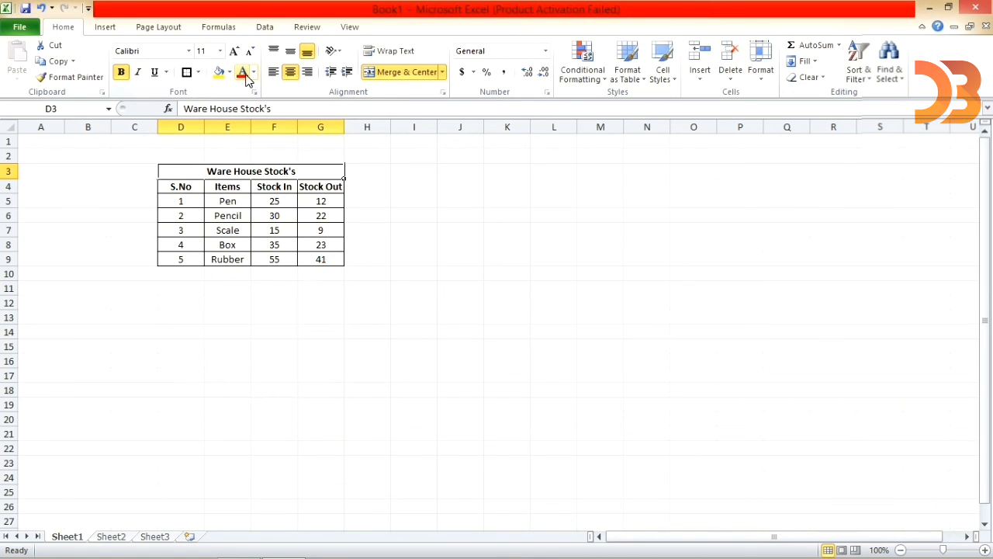
Step: Colour the Ware House Stock's title text red and set its font size to 14
left_click(244, 73)
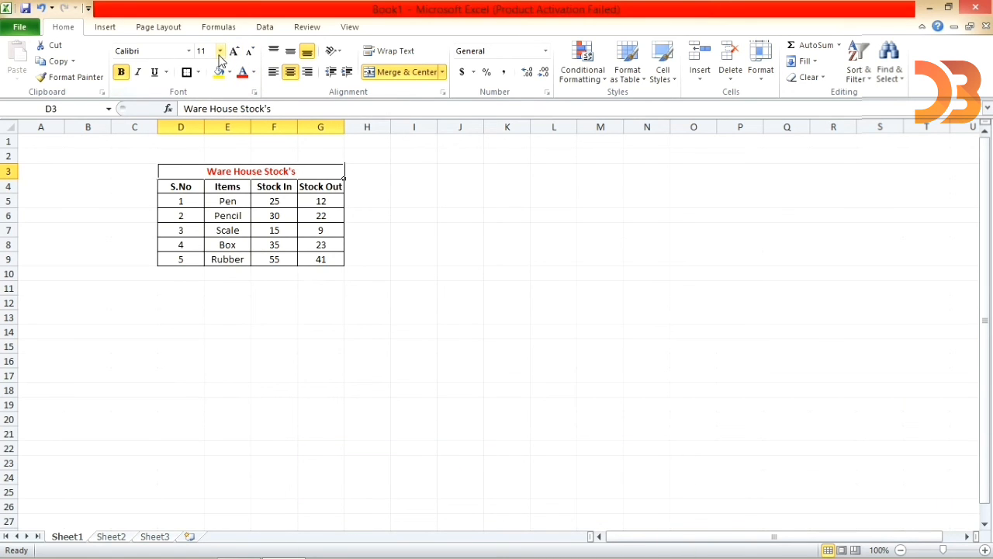
left_click(221, 52)
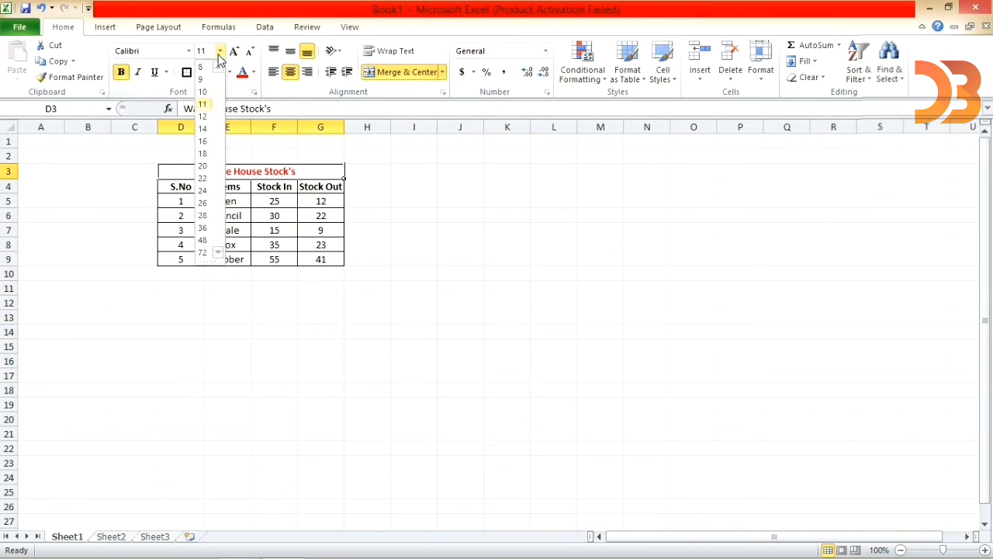
left_click(204, 129)
left_click(452, 238)
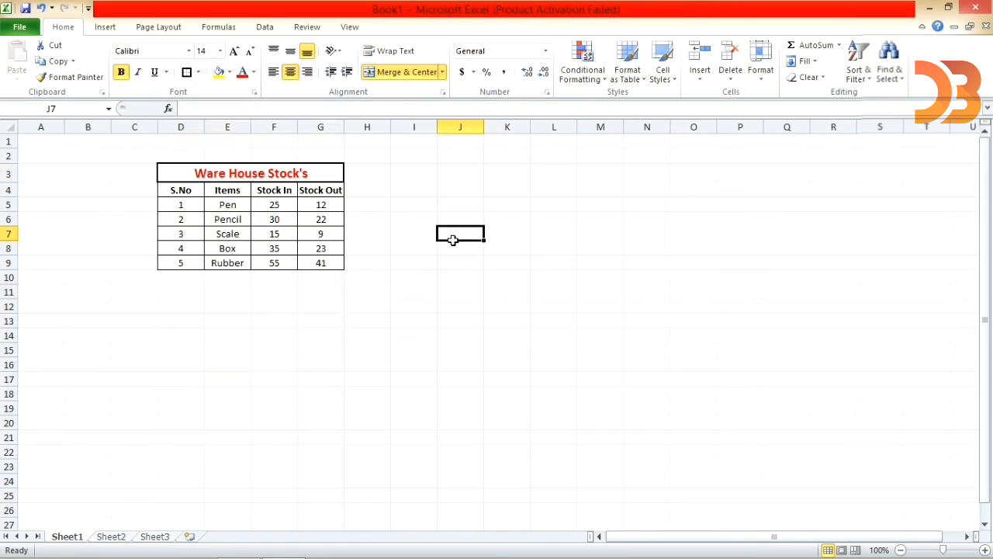
left_click(377, 315)
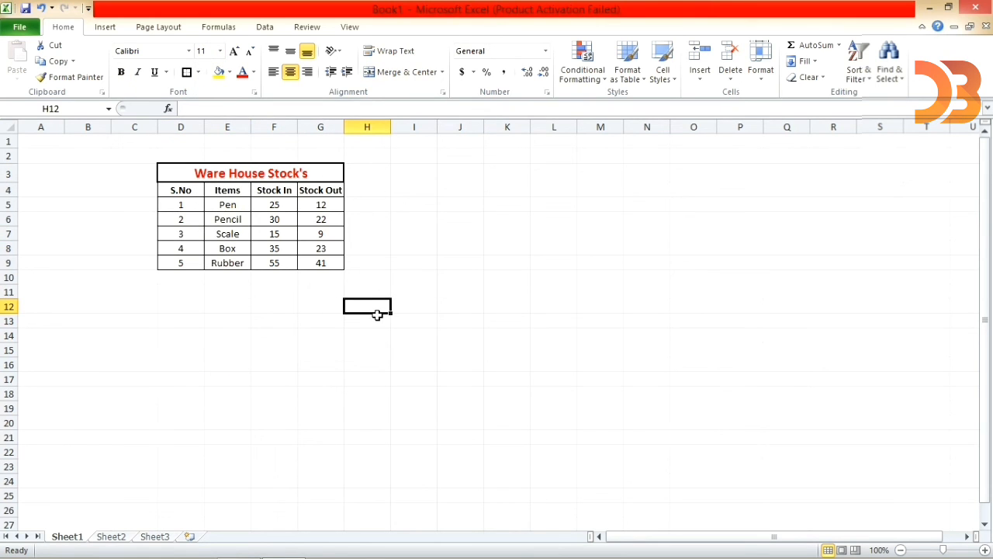